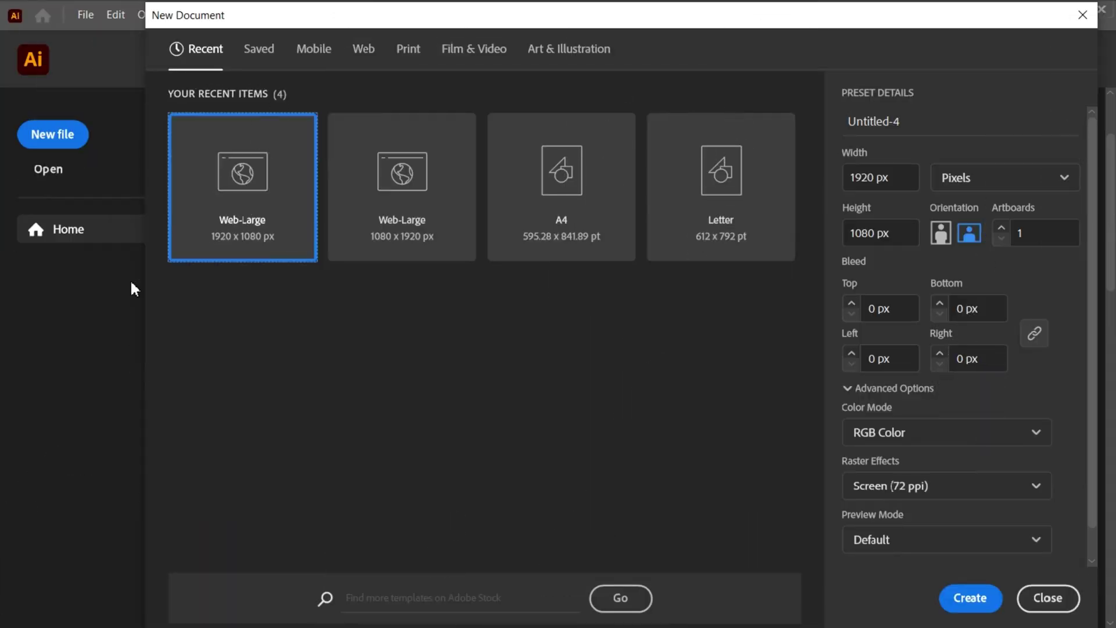
Step: Check the Web-Large preset's 1920 px width and 1080 px height in RGB
left_click(875, 179)
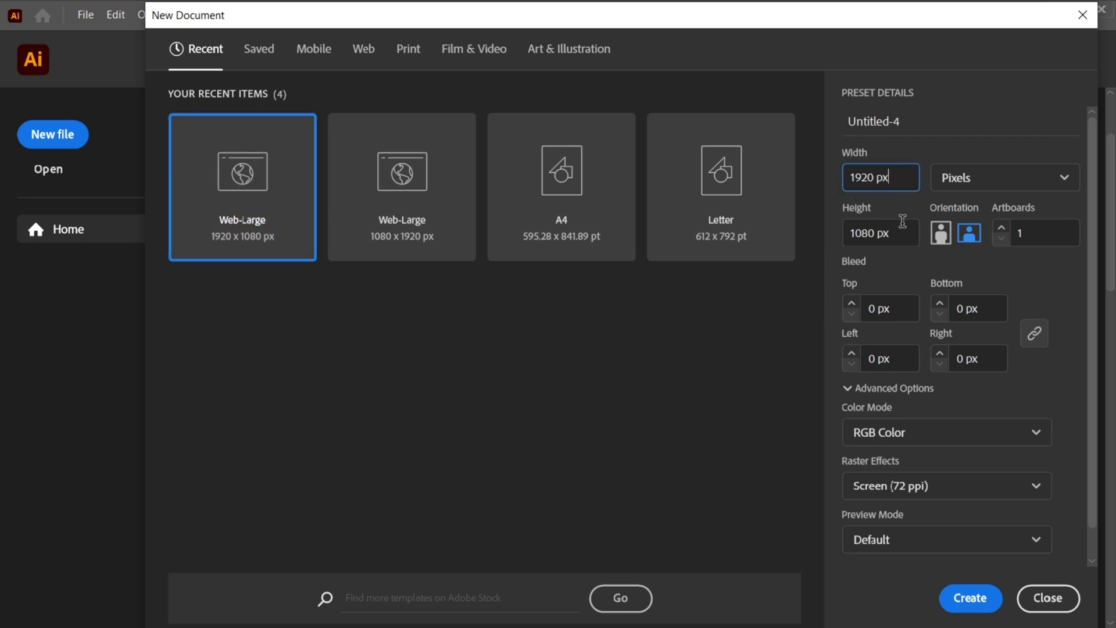
left_click(916, 228)
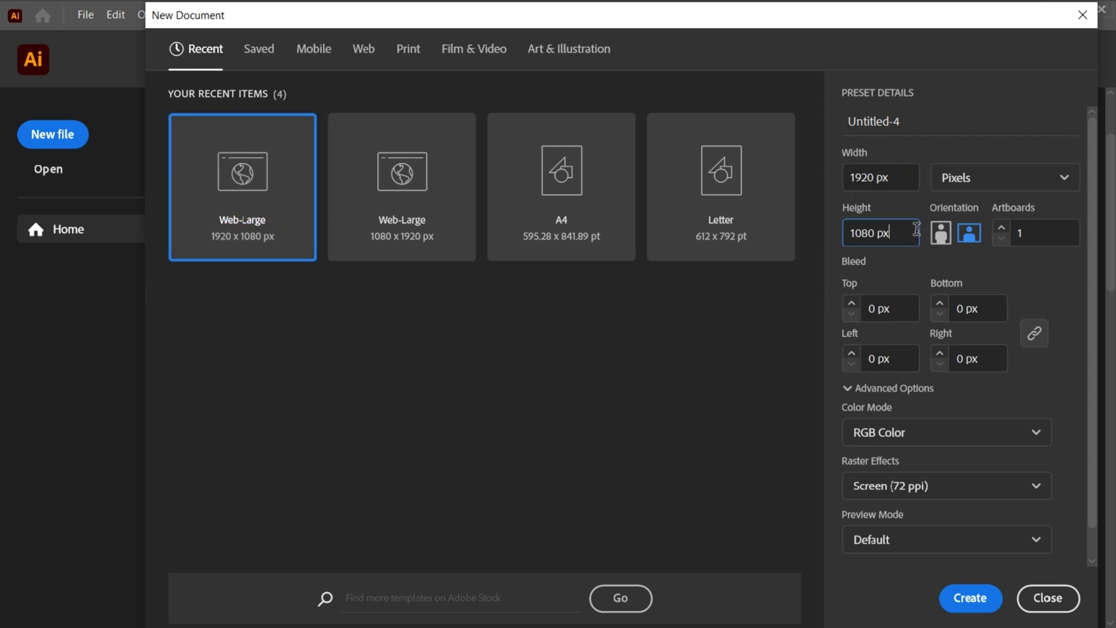
Step: Create the document and draw a 1920 × 1080 px rectangle
left_click(986, 598)
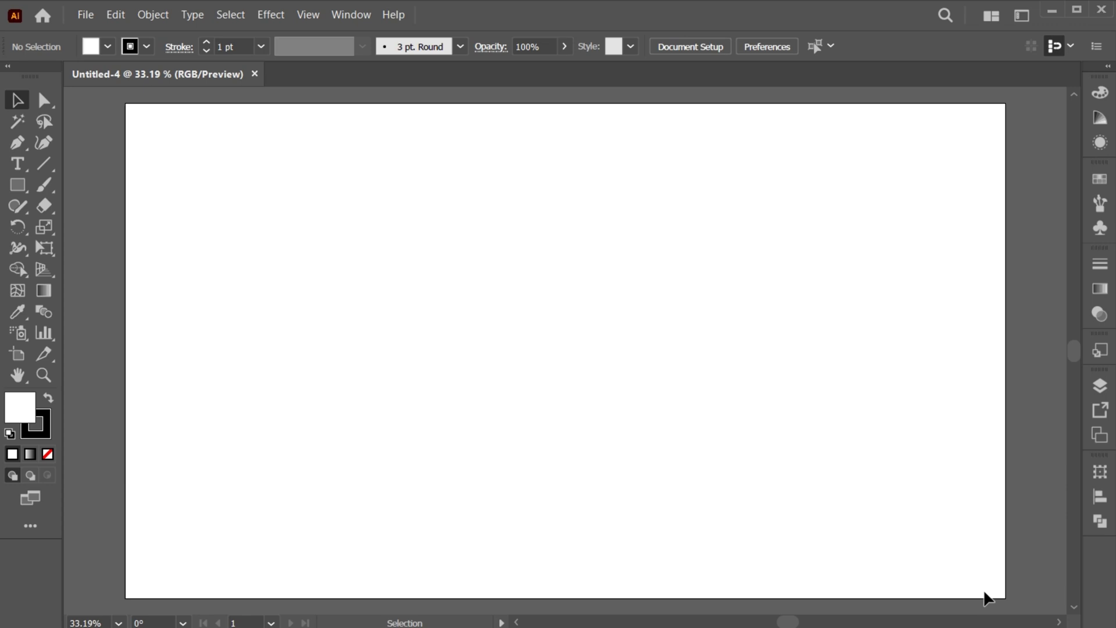
left_click(24, 189)
left_click(467, 322)
type("1920")
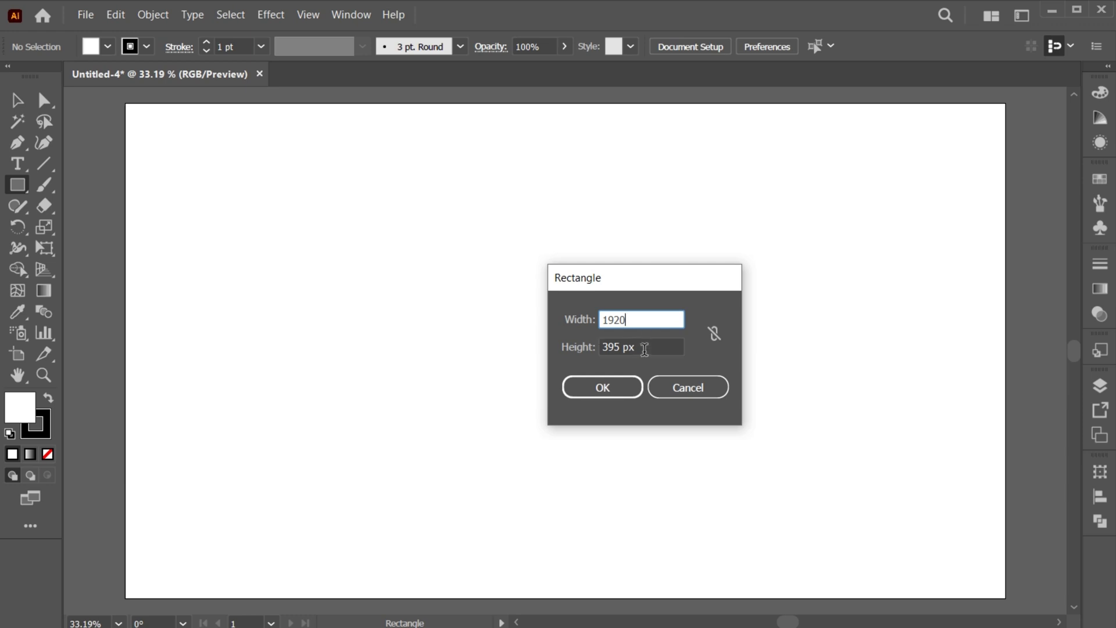
key("Tab")
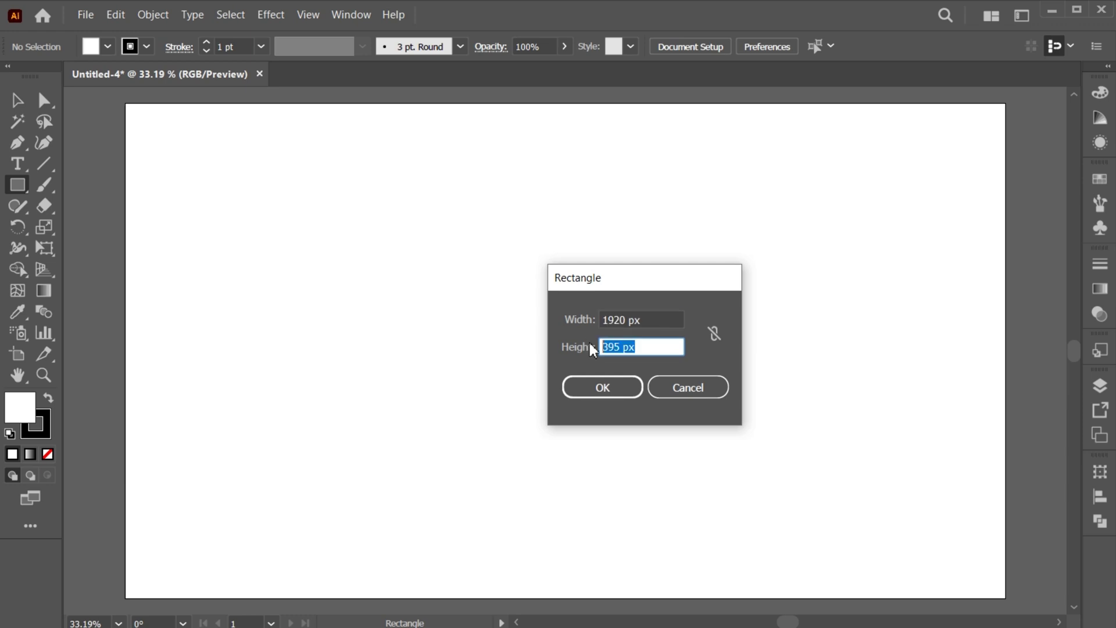
type("1080")
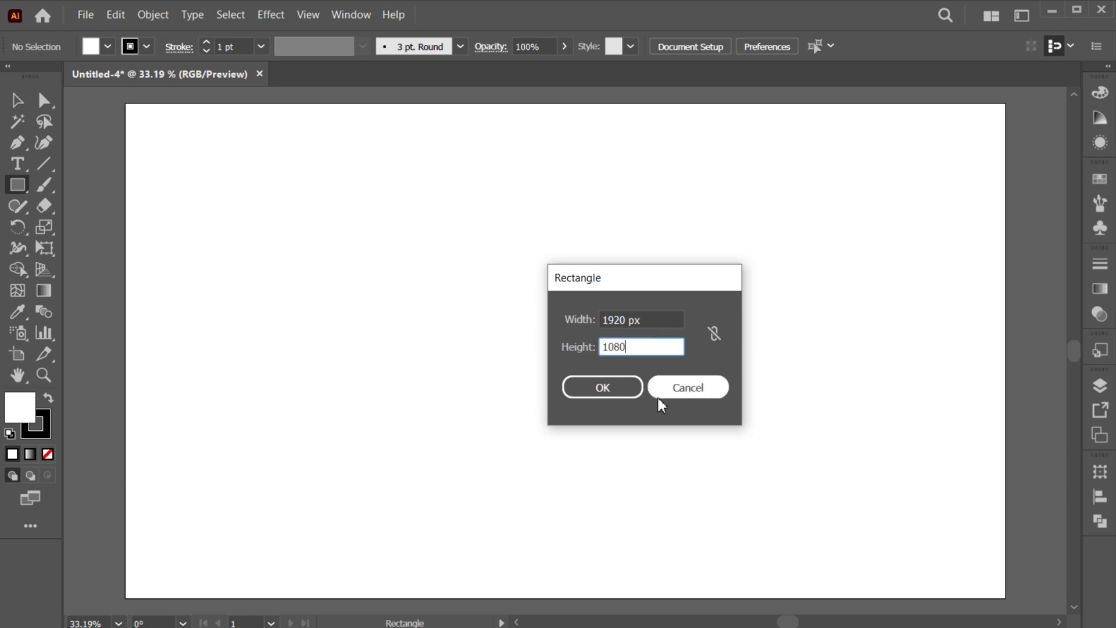
left_click(626, 389)
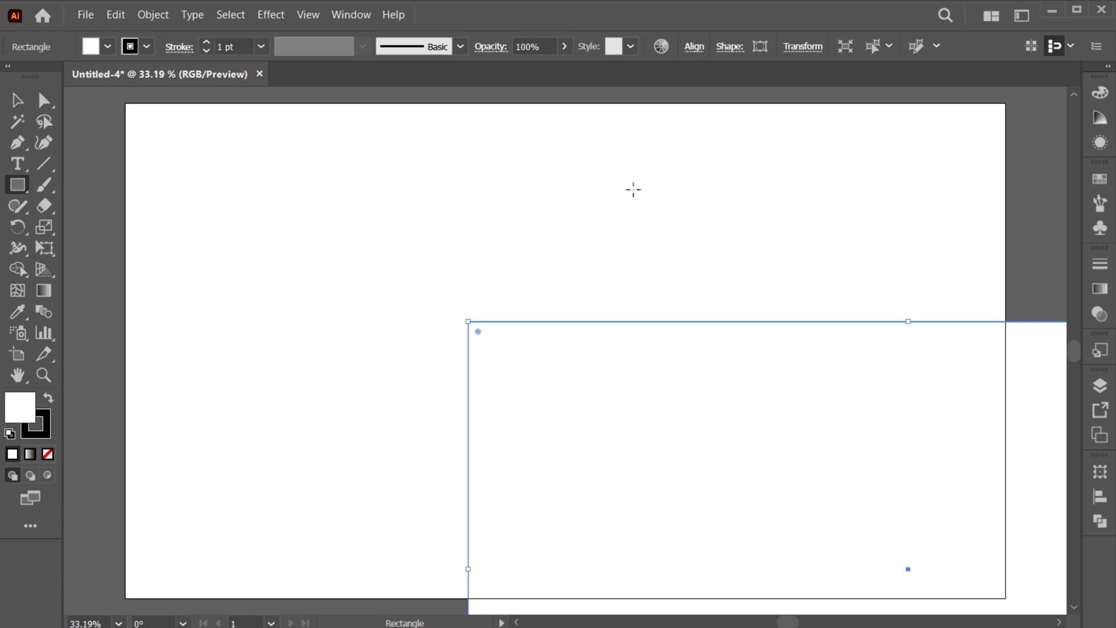
Step: Centre the rectangle horizontally and vertically on the artboard
left_click(695, 46)
left_click(538, 97)
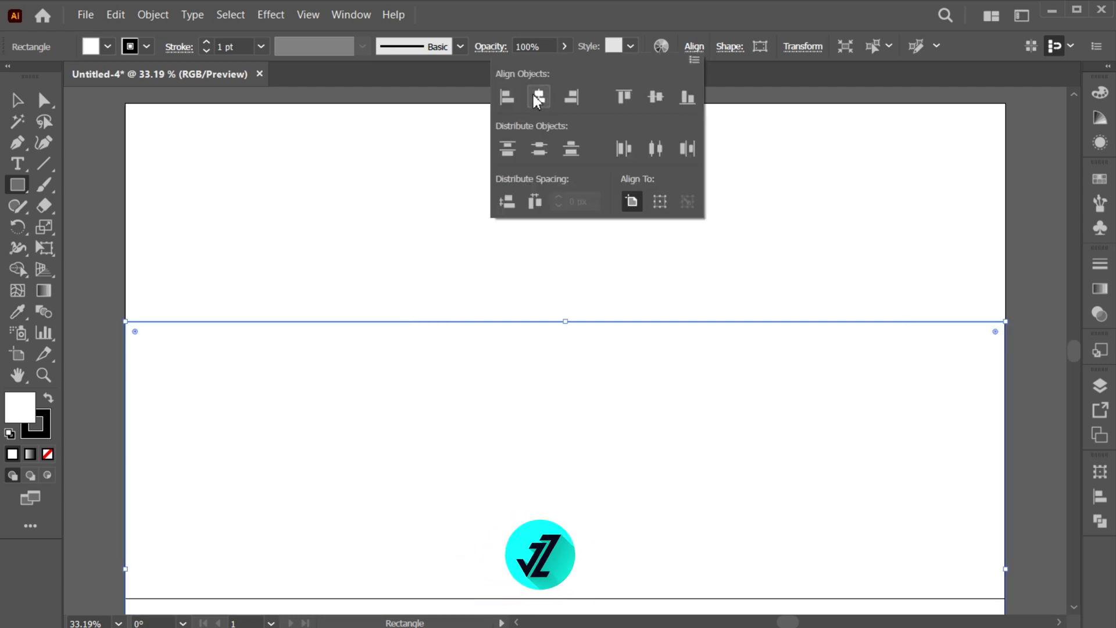
left_click(656, 97)
left_click(693, 47)
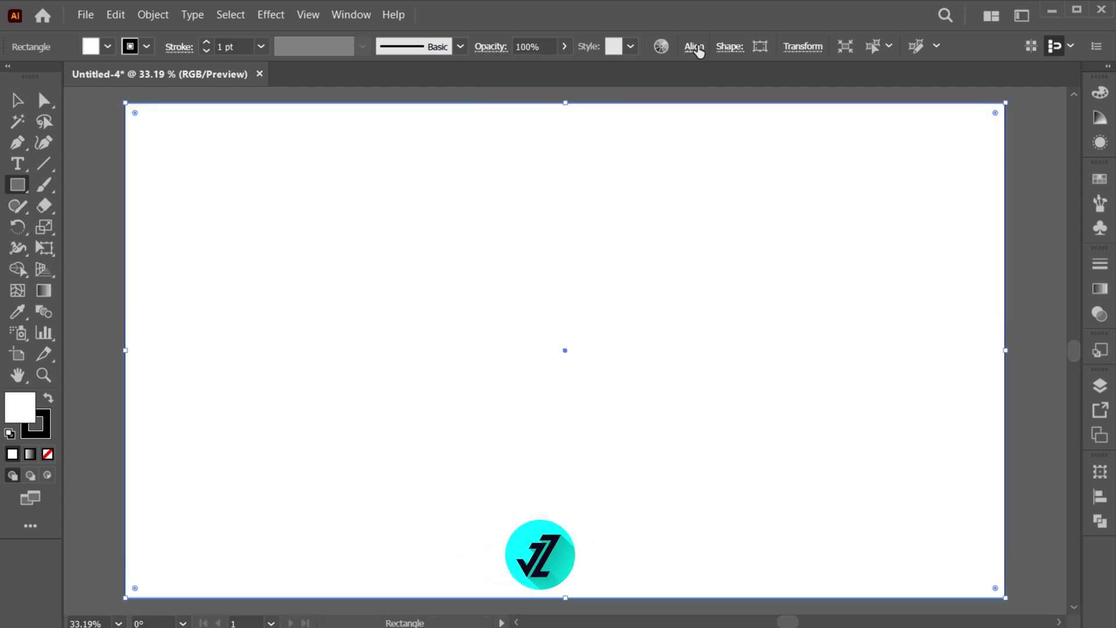
Step: Fill the rectangle with the dark maroon swatch colour using the Eyedropper
key("v")
scroll(463, 212, "up", 2)
scroll(464, 217, "up", 1)
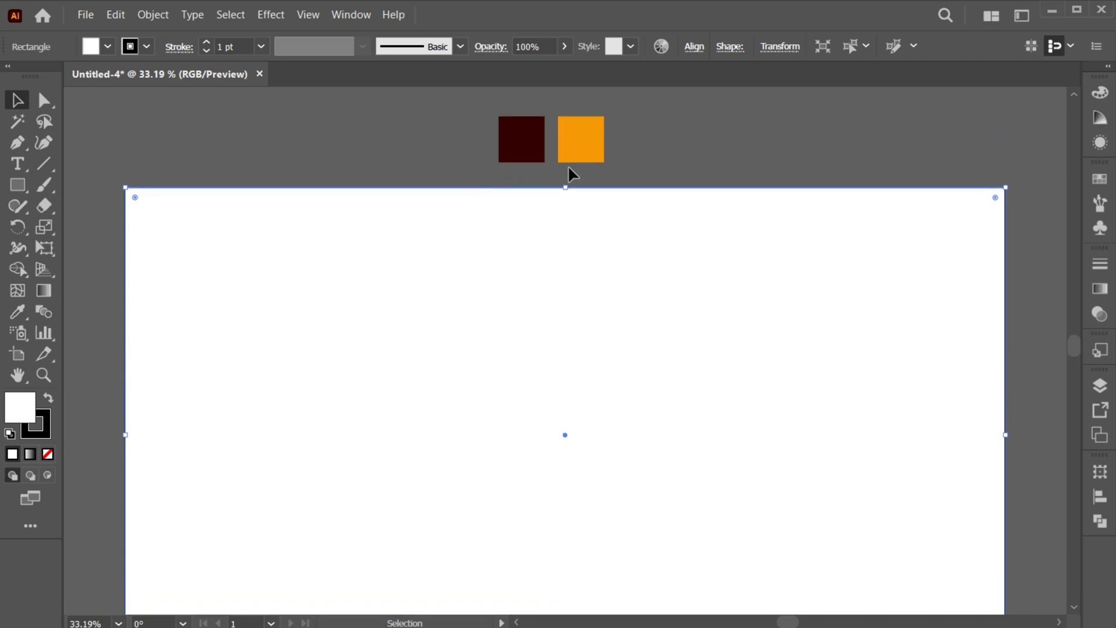
left_click(20, 314)
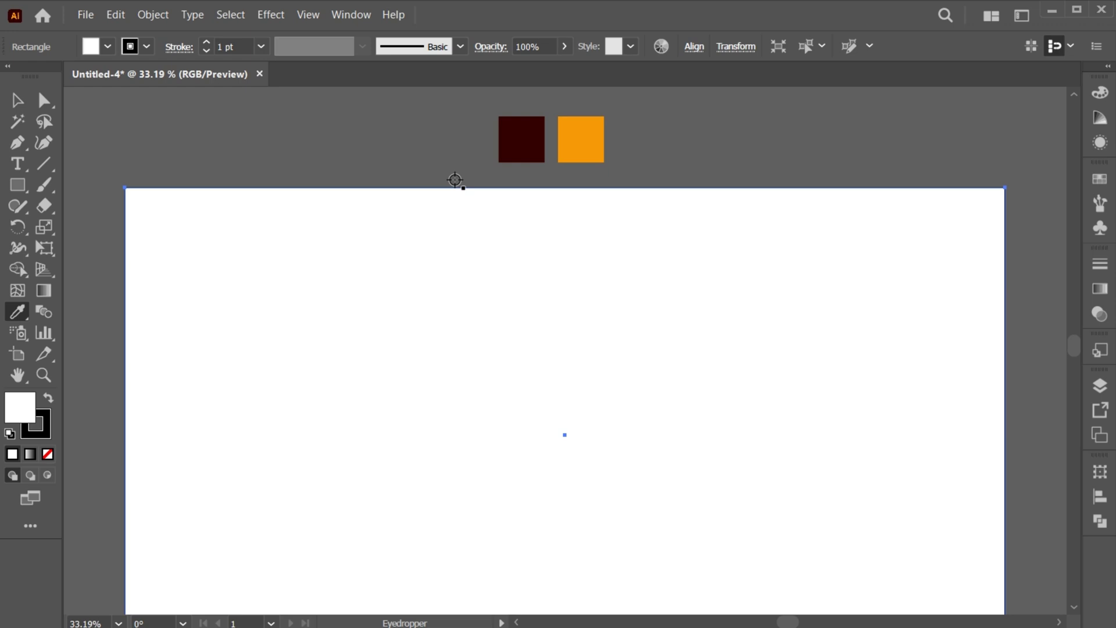
left_click(525, 142)
key("v")
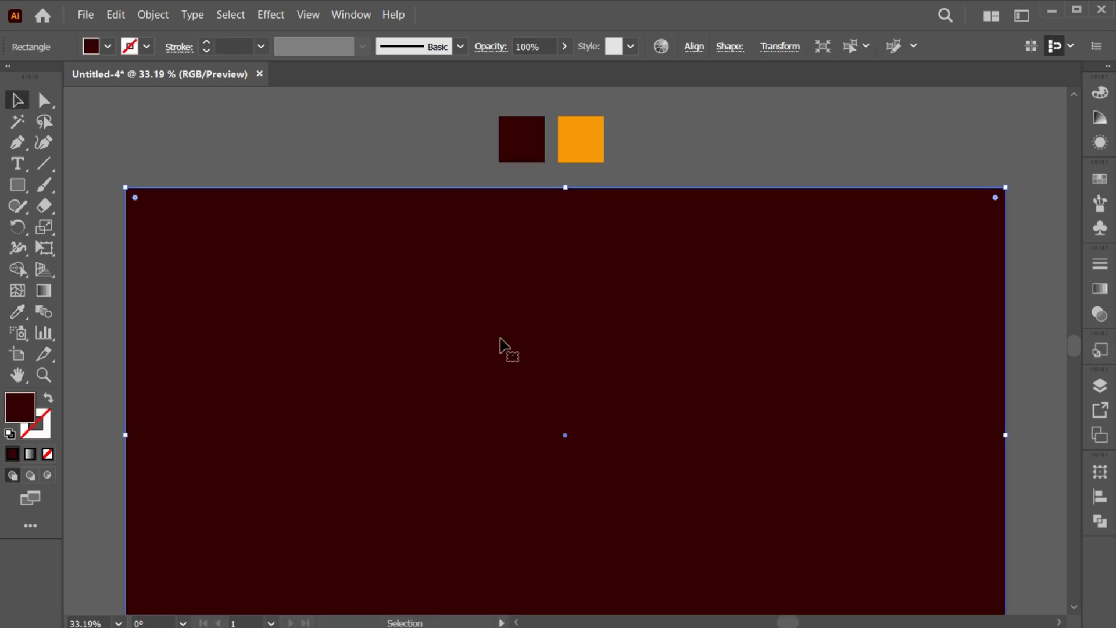
Step: Lock the maroon background rectangle in place via Object > Lock > Selection
scroll(500, 339, "down", 3)
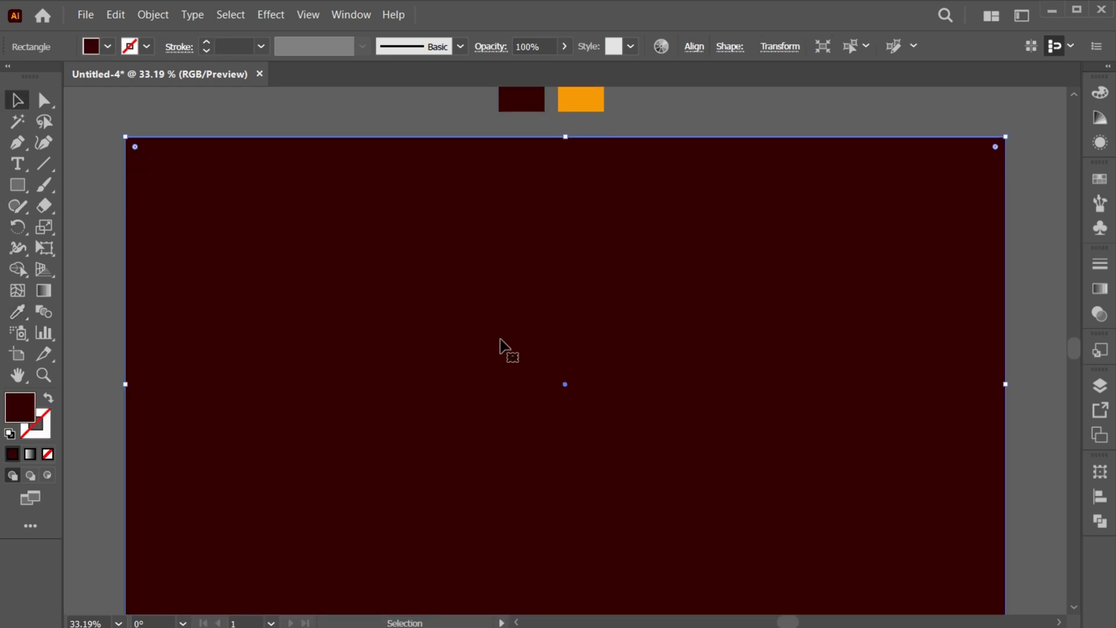
left_click(150, 14)
mouse_move(170, 140)
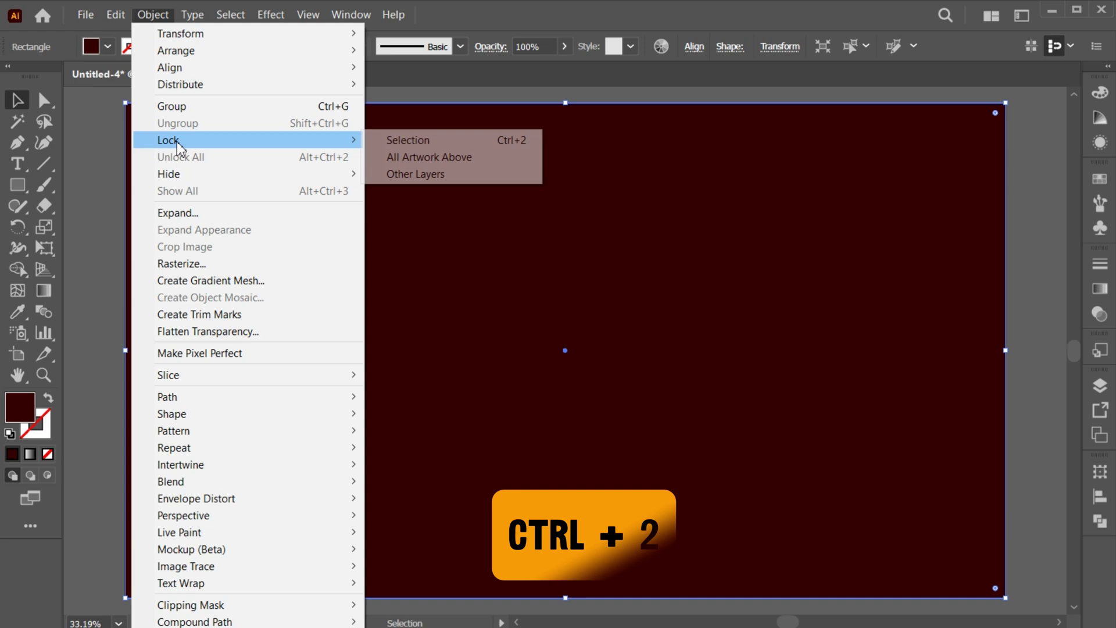
left_click(410, 139)
scroll(439, 310, "up", 1)
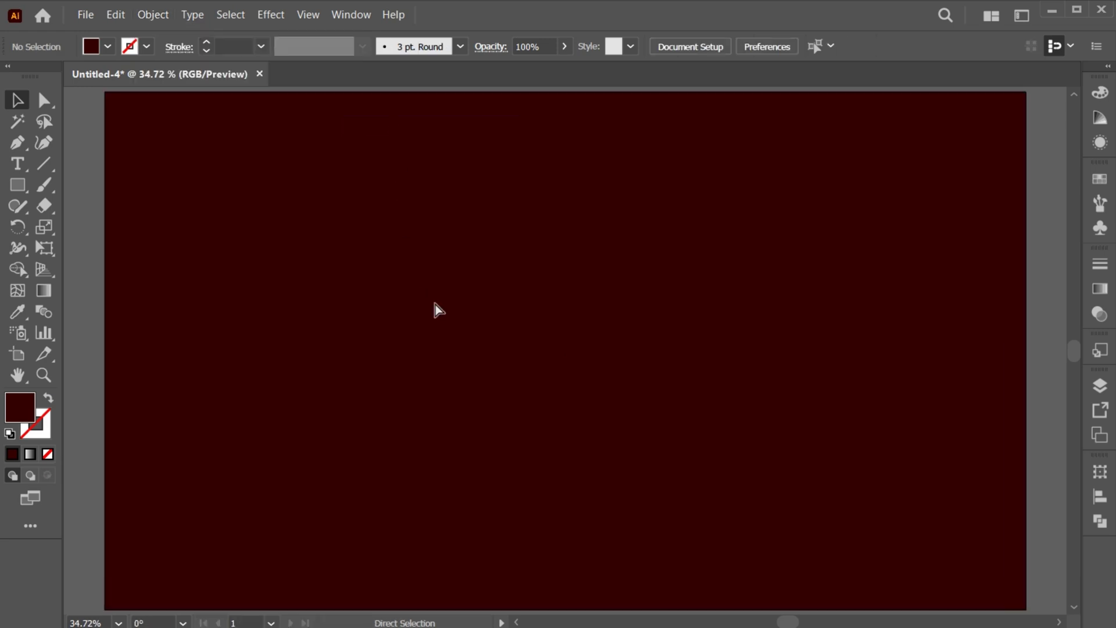
Step: Draw a vertical line down the artboard's middle with an orange stroke and no fill
left_click(44, 164)
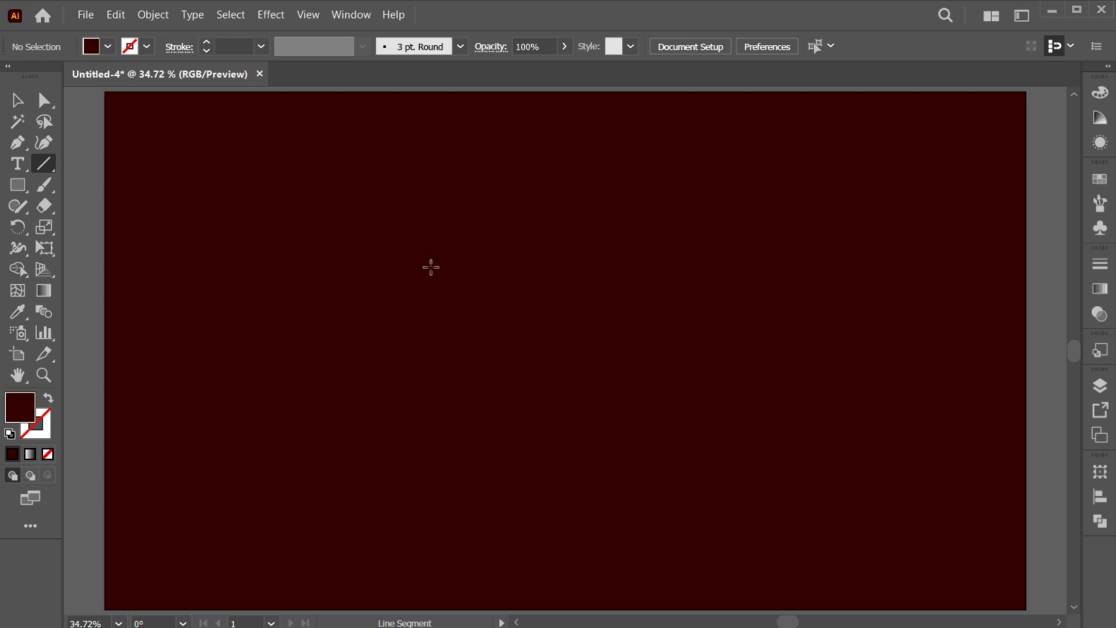
left_click_drag(547, 207, 564, 489)
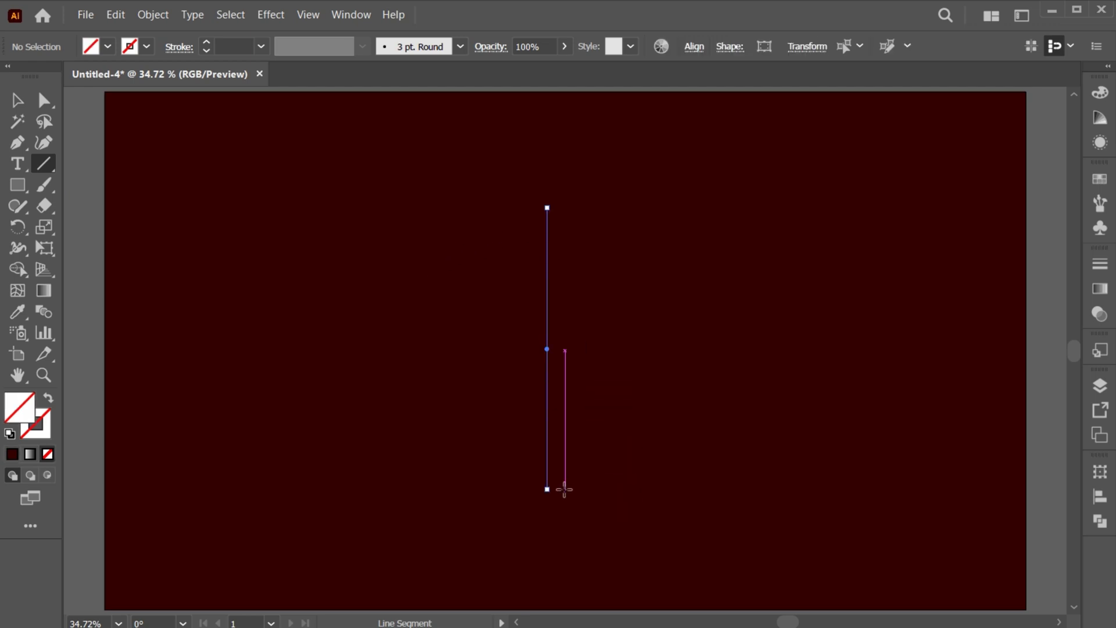
left_click(18, 312)
scroll(510, 233, "up", 3)
left_click(582, 124)
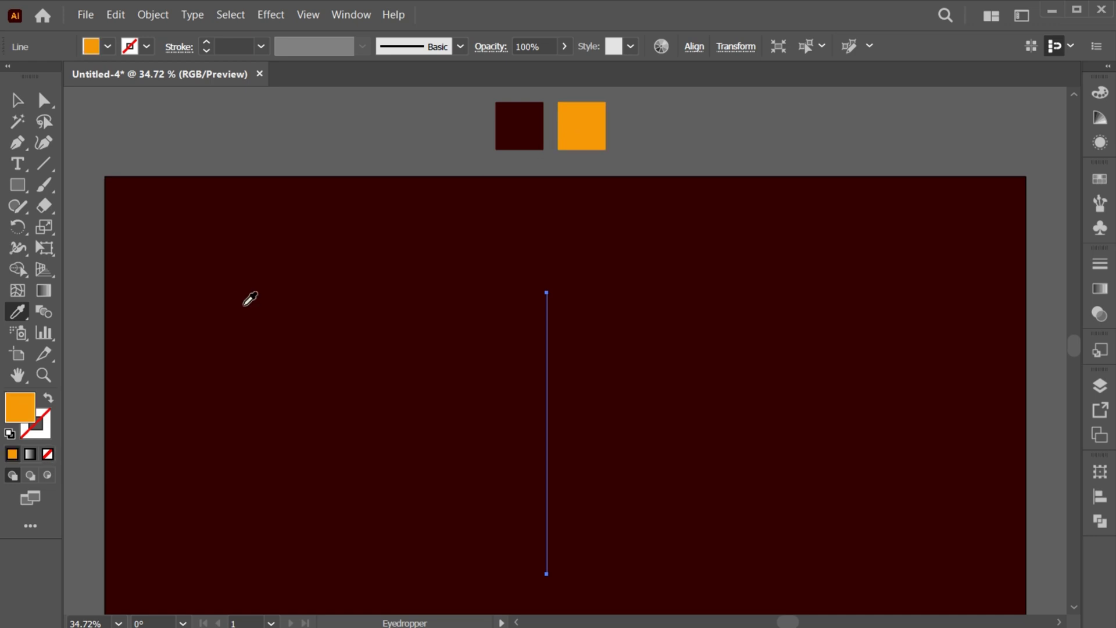
left_click(48, 398)
key("v")
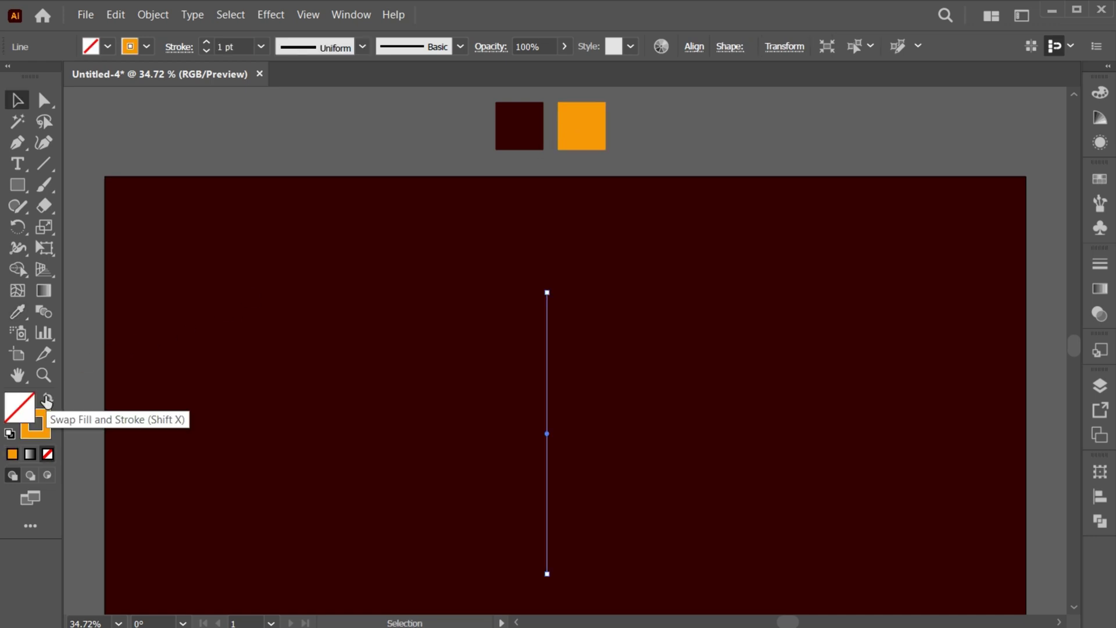
scroll(535, 447, "down", 1)
scroll(535, 446, "down", 3)
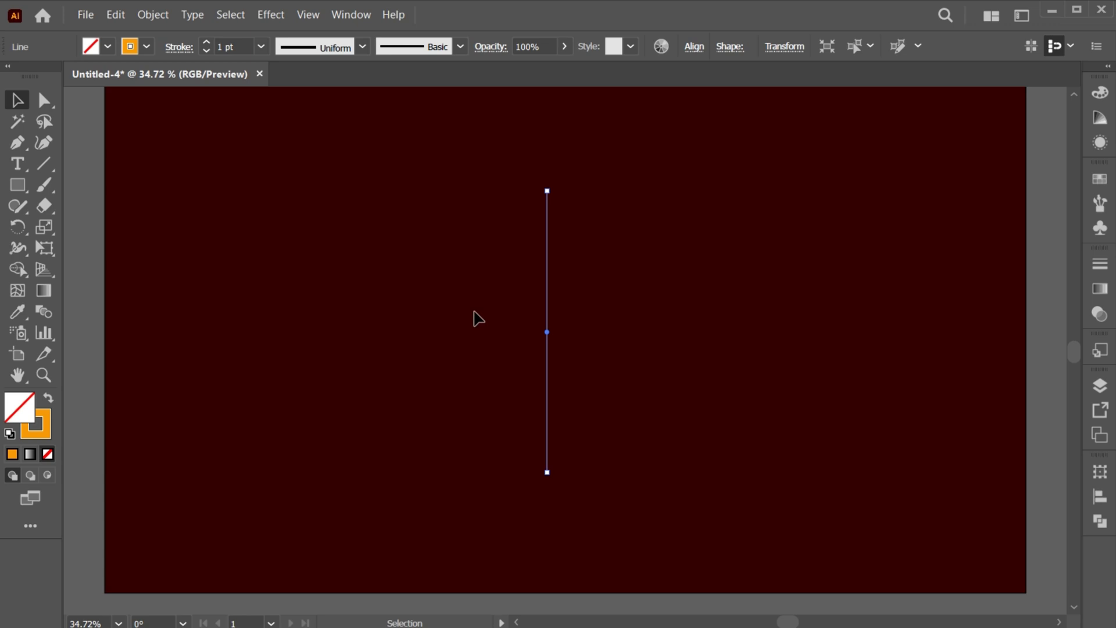
Step: Apply a Transform effect to the line: 99% vertical scale, 11° angle, 155 copies
left_click(270, 16)
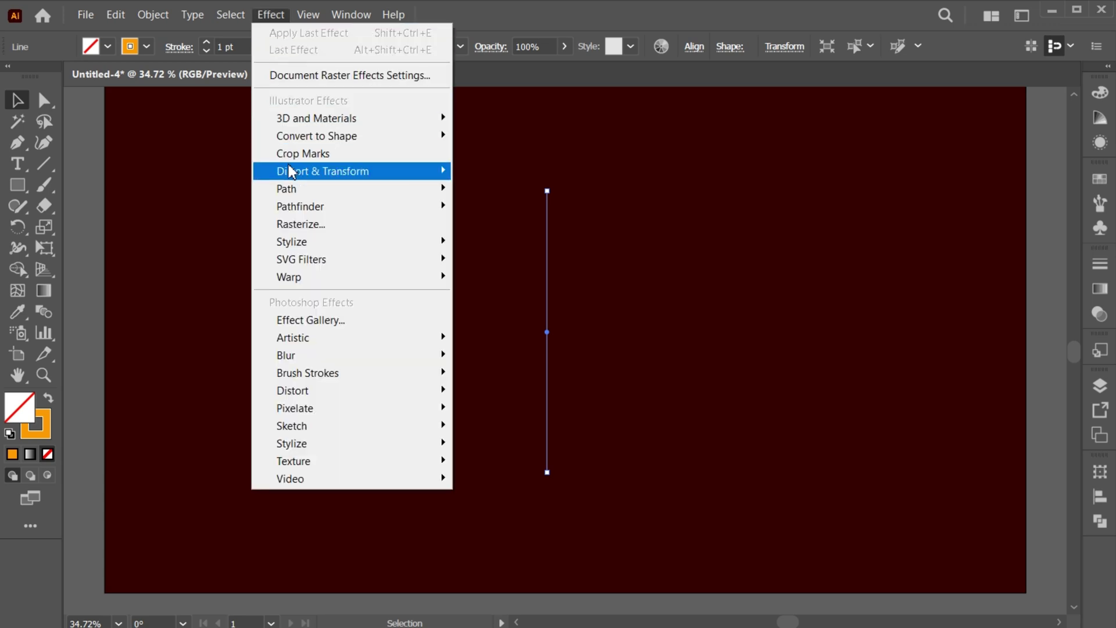
mouse_move(394, 178)
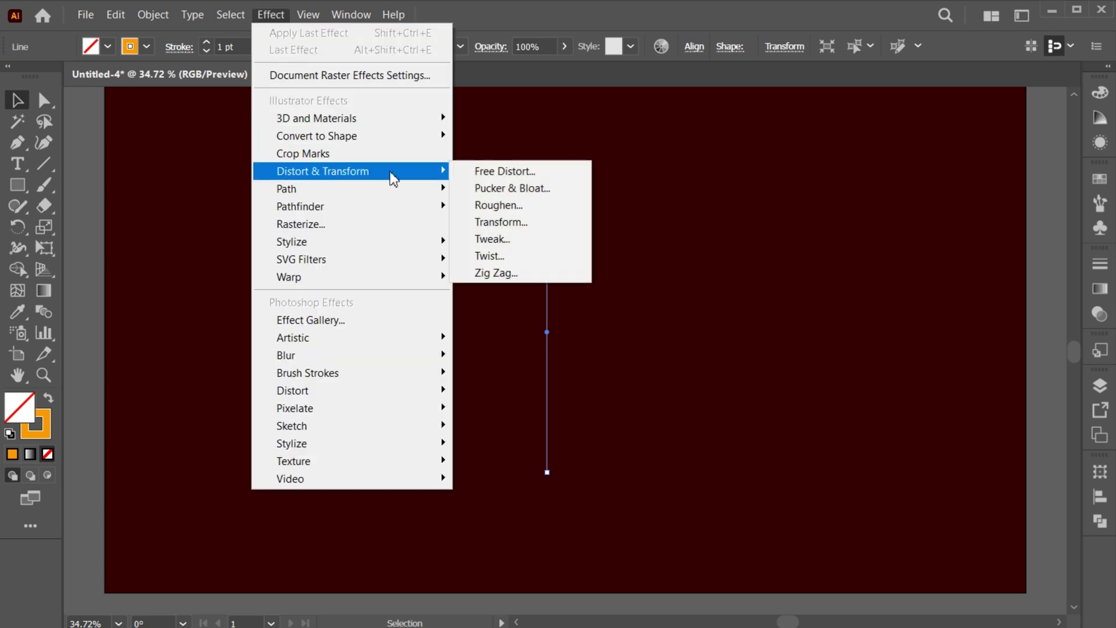
left_click(537, 223)
left_click(944, 137)
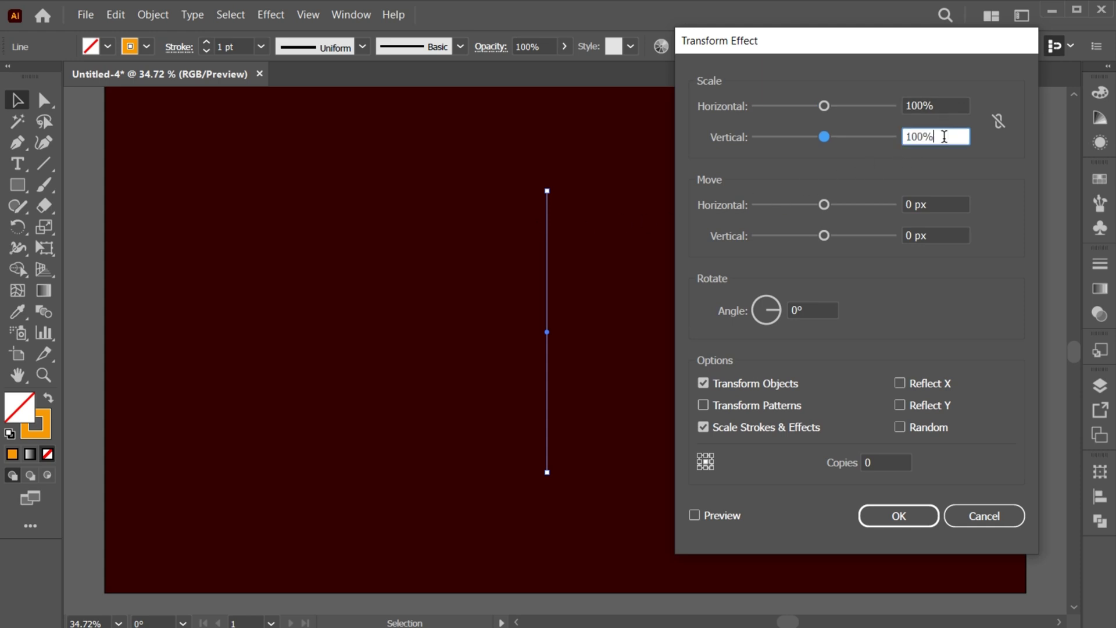
left_click(830, 308)
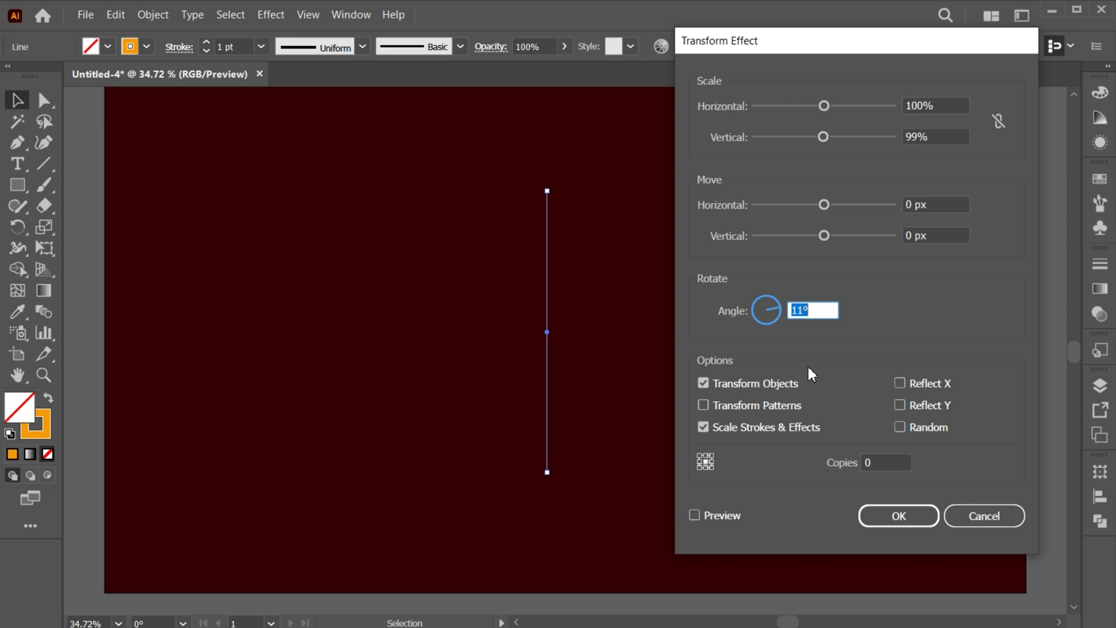
left_click(694, 515)
left_click(881, 462)
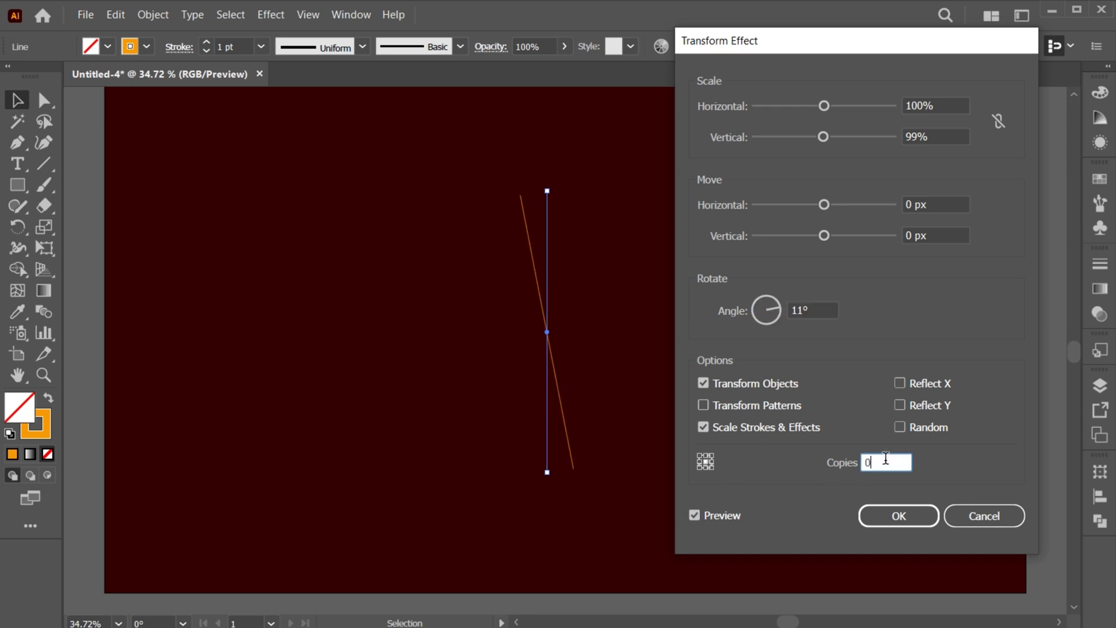
key("Up")
key("Up")
key("Up")
key("Up")
key("Up")
key("Up")
key("Up")
key("Up")
key("Up")
key("Up")
key("Up")
key("Up")
key("Up")
key("Up")
key("Up")
key("Up")
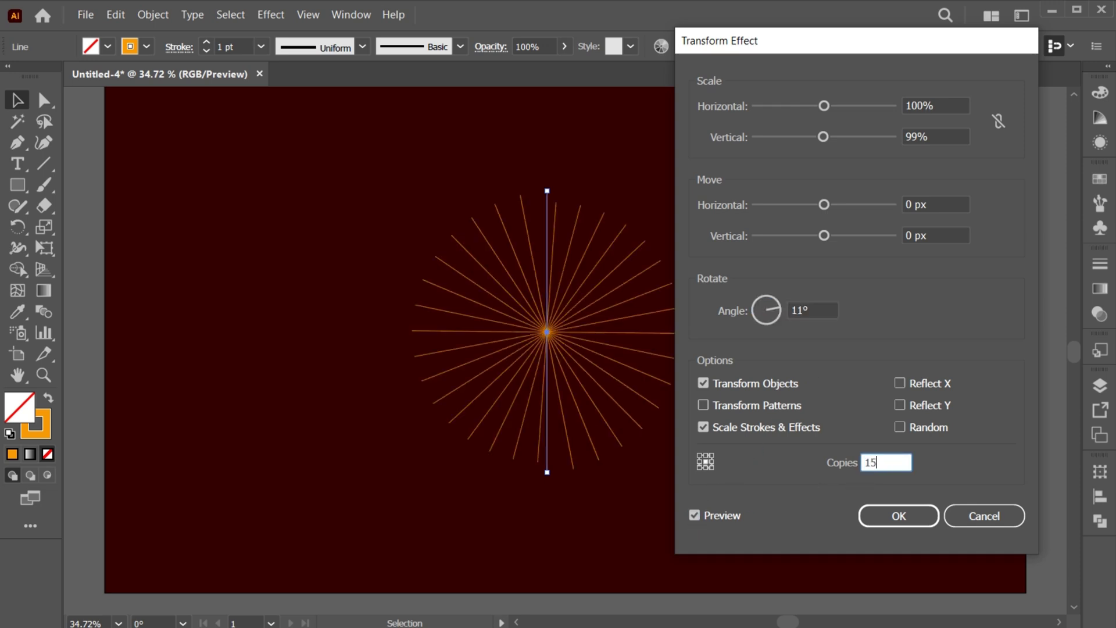
left_click(694, 516)
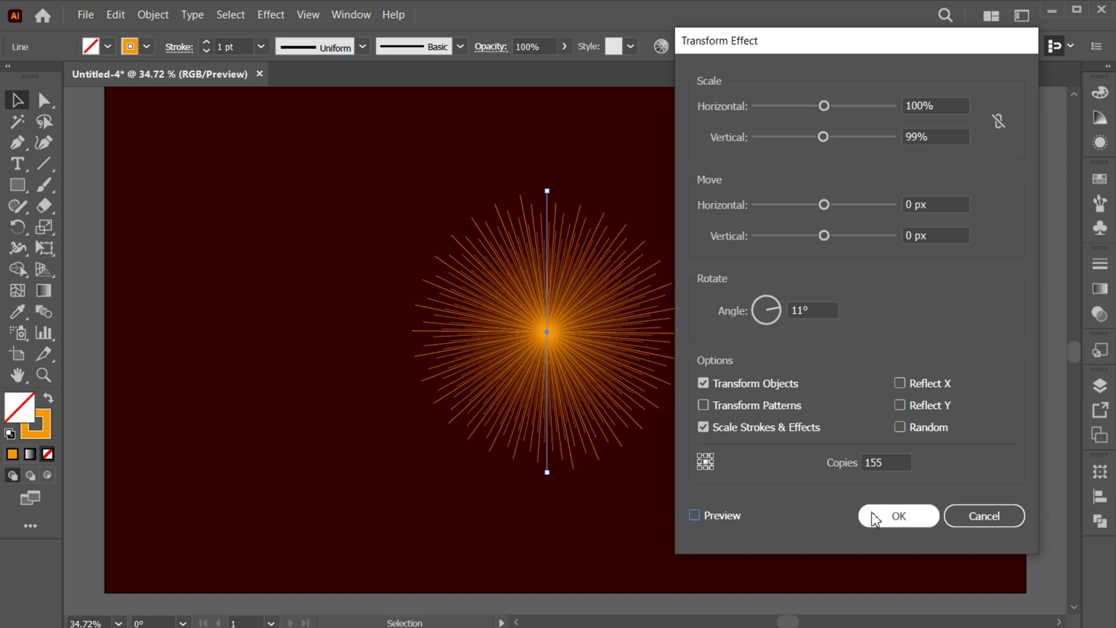
left_click(895, 520)
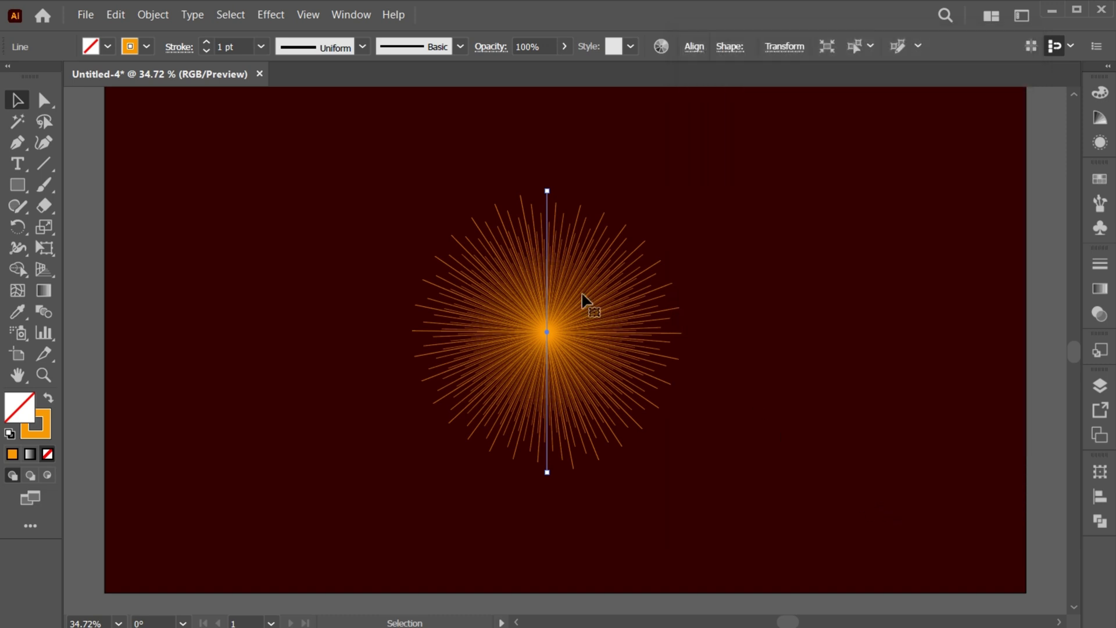
Step: Give the rays Arrow 21 dot arrowheads at both ends and move the starburst left
left_click(180, 48)
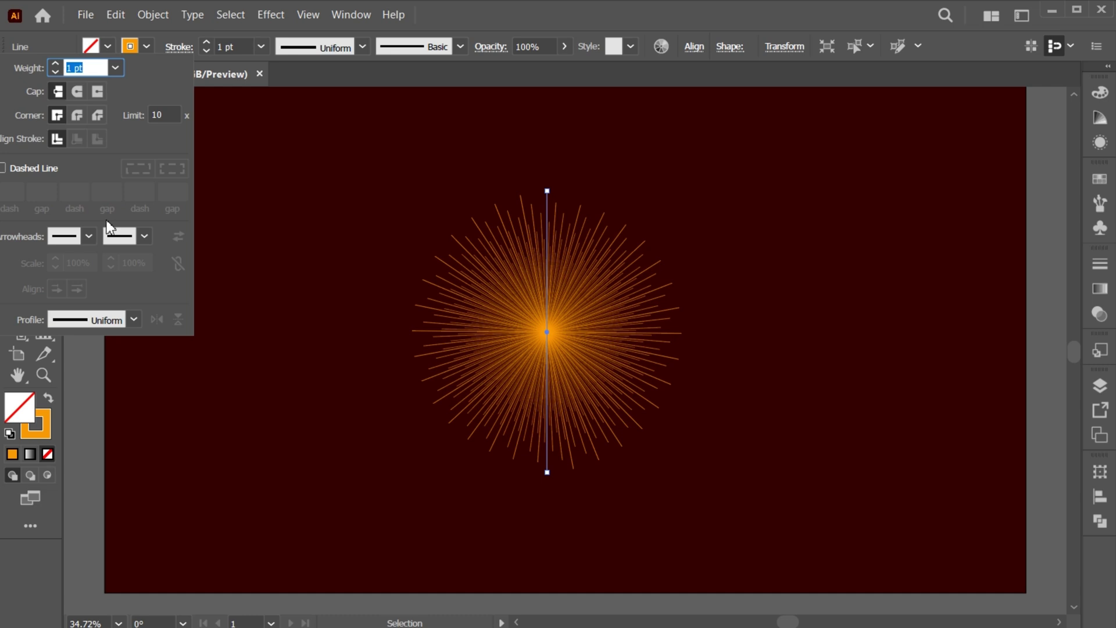
left_click(90, 234)
scroll(82, 319, "down", 5)
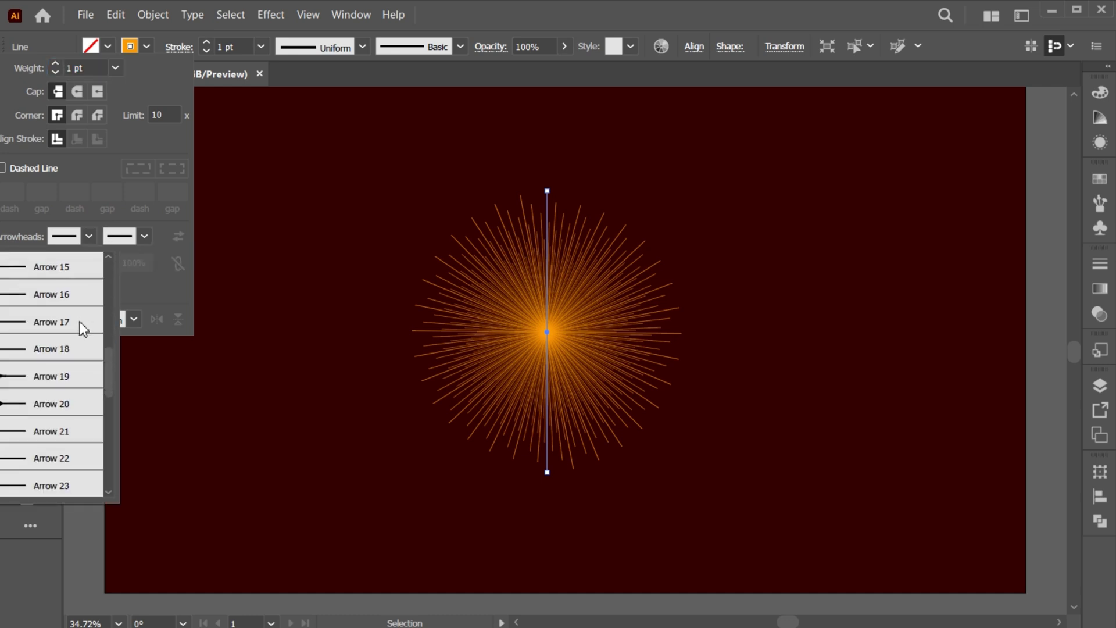
left_click(29, 431)
left_click(147, 235)
scroll(79, 386, "down", 6)
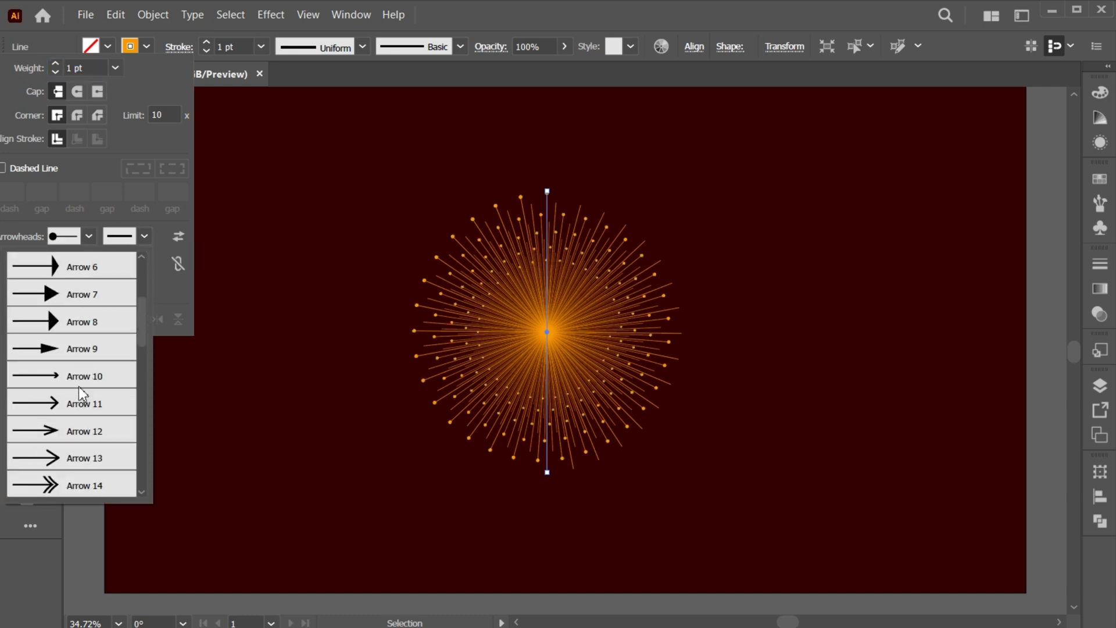
left_click(78, 349)
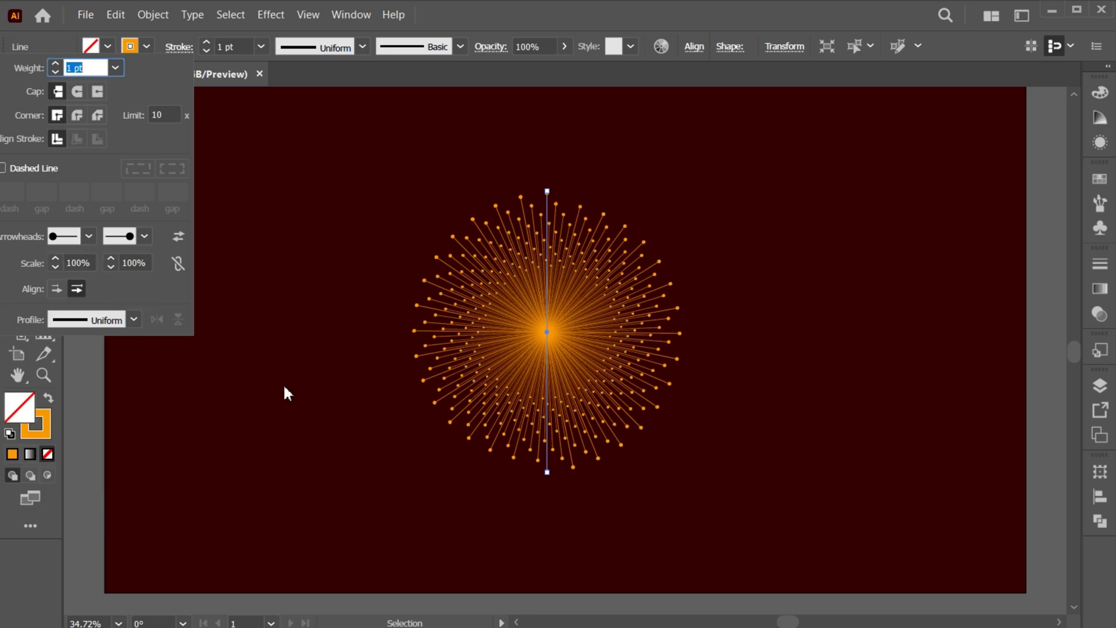
left_click_drag(595, 336, 396, 337)
left_click(326, 529)
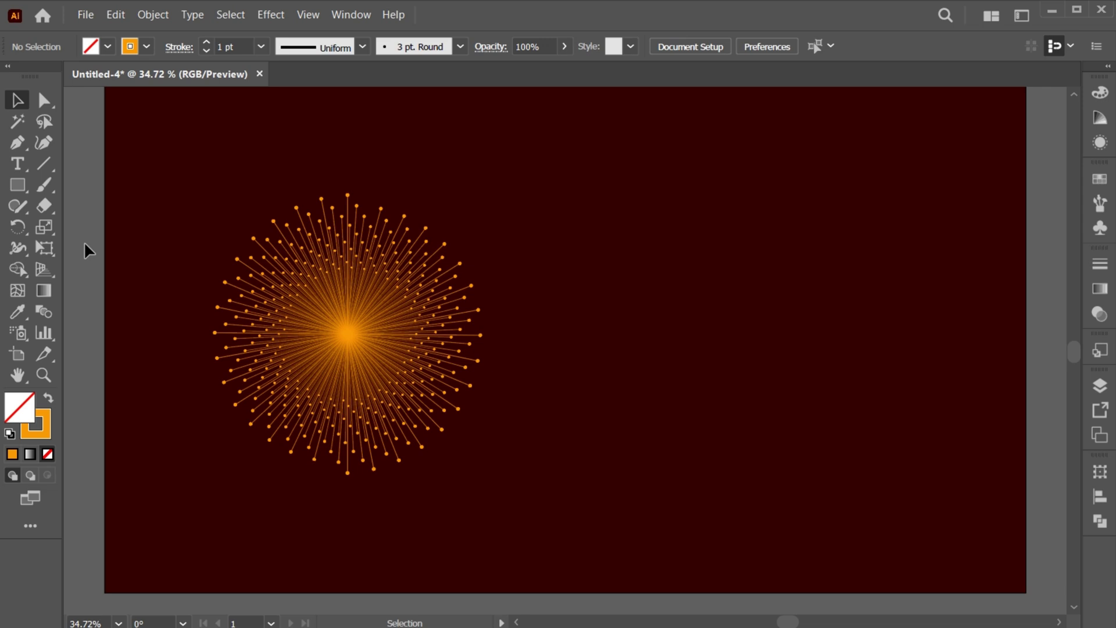
Step: Type a letter N on the artboard, enlarge it and fill it white
left_click(25, 169)
left_click(659, 297)
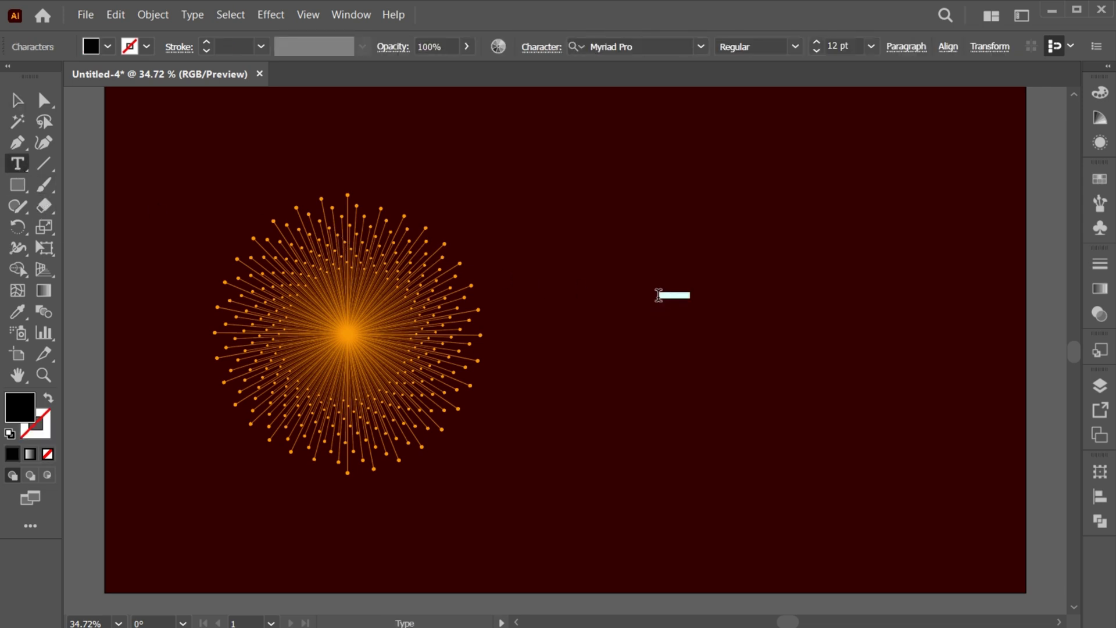
type("N")
key("Escape")
left_click_drag(668, 309, 807, 433)
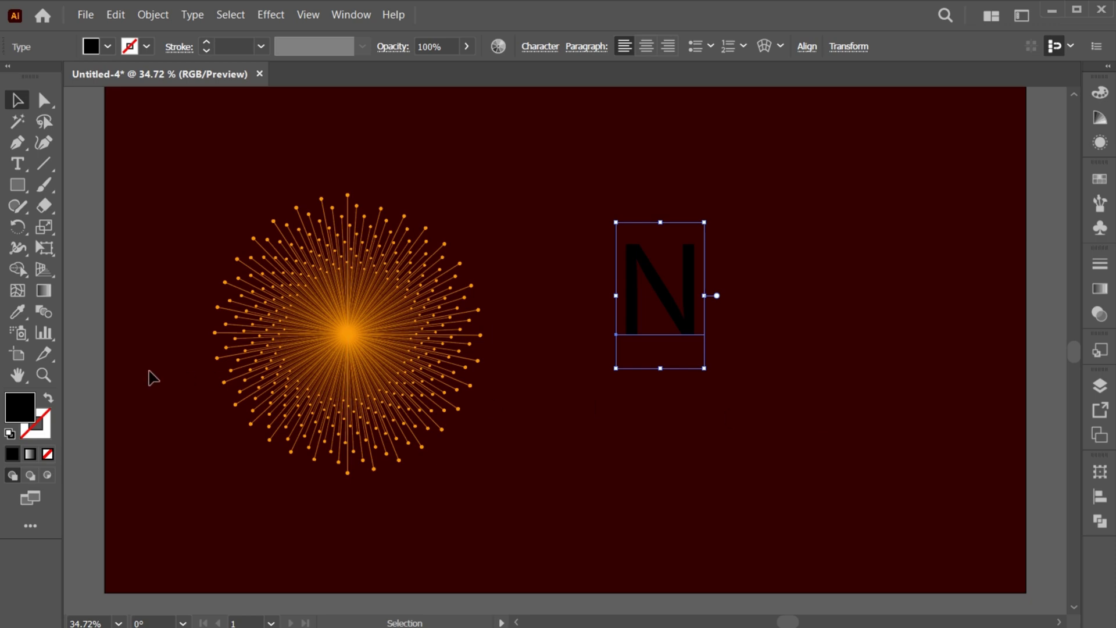
double_click(17, 413)
left_click_drag(72, 215, 75, 156)
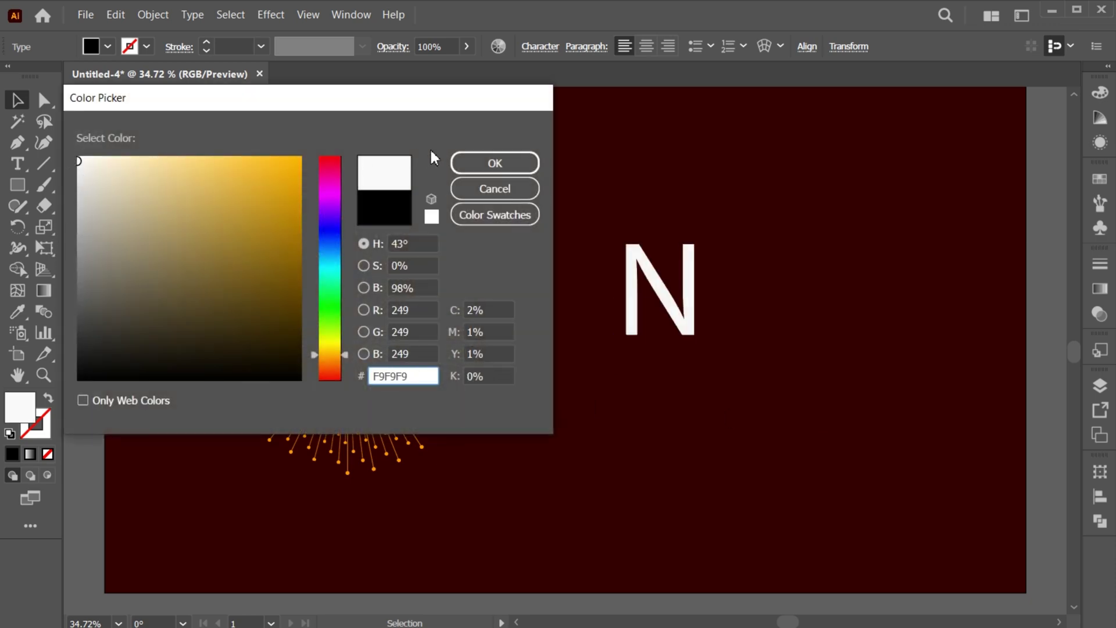
left_click(487, 168)
Step: Set the N in Poppins Bold, then scale it up and reposition it on the right
key("t")
left_click(643, 274)
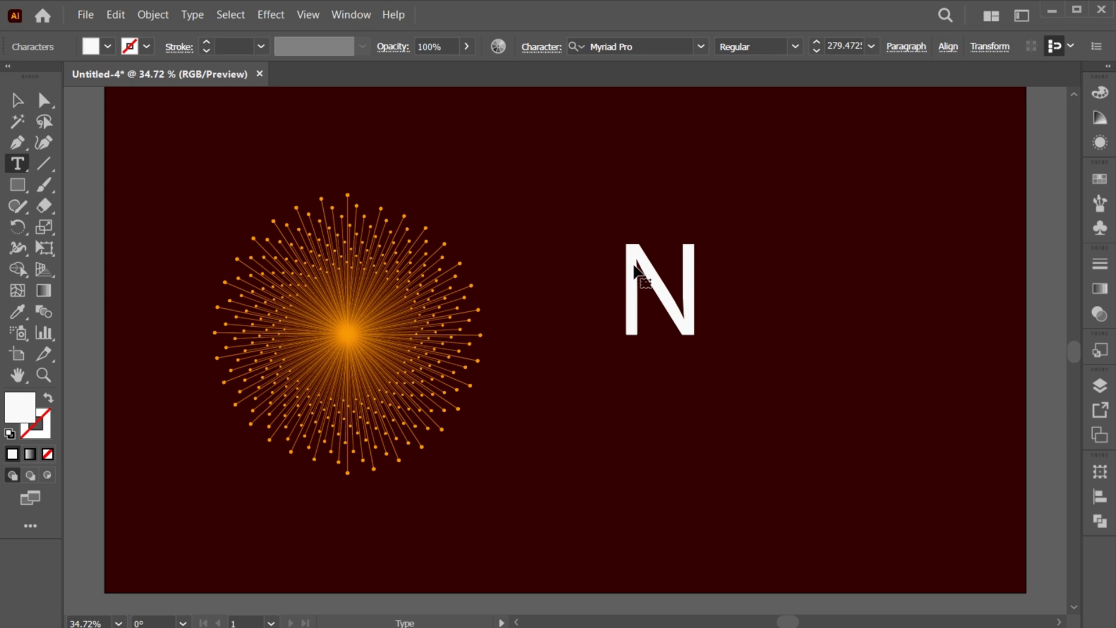
double_click(635, 269)
left_click(638, 47)
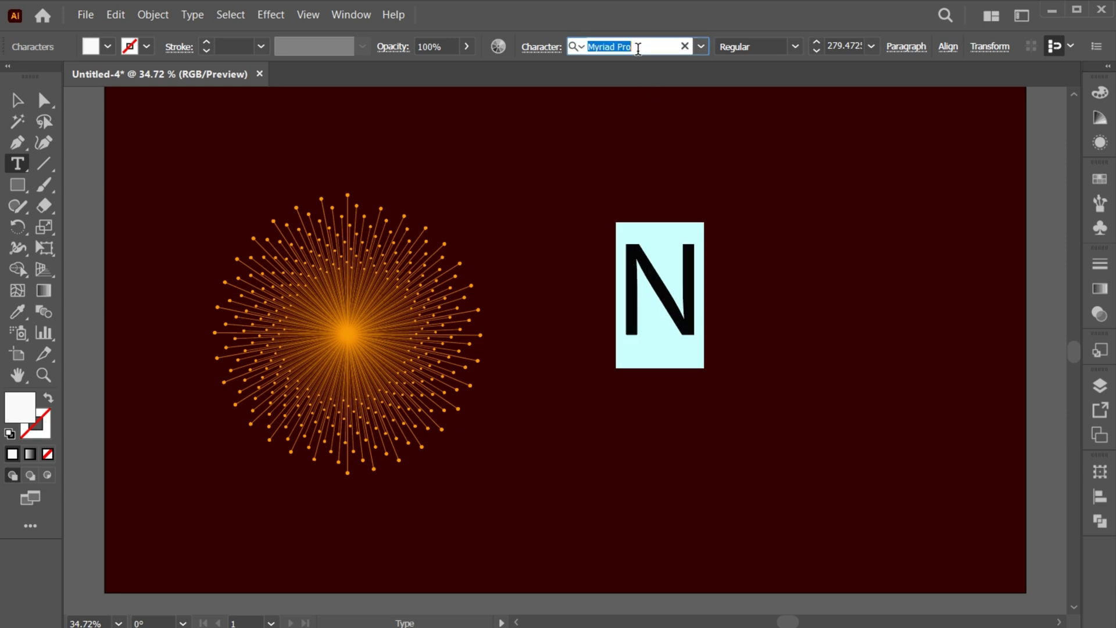
type("POPPINS B")
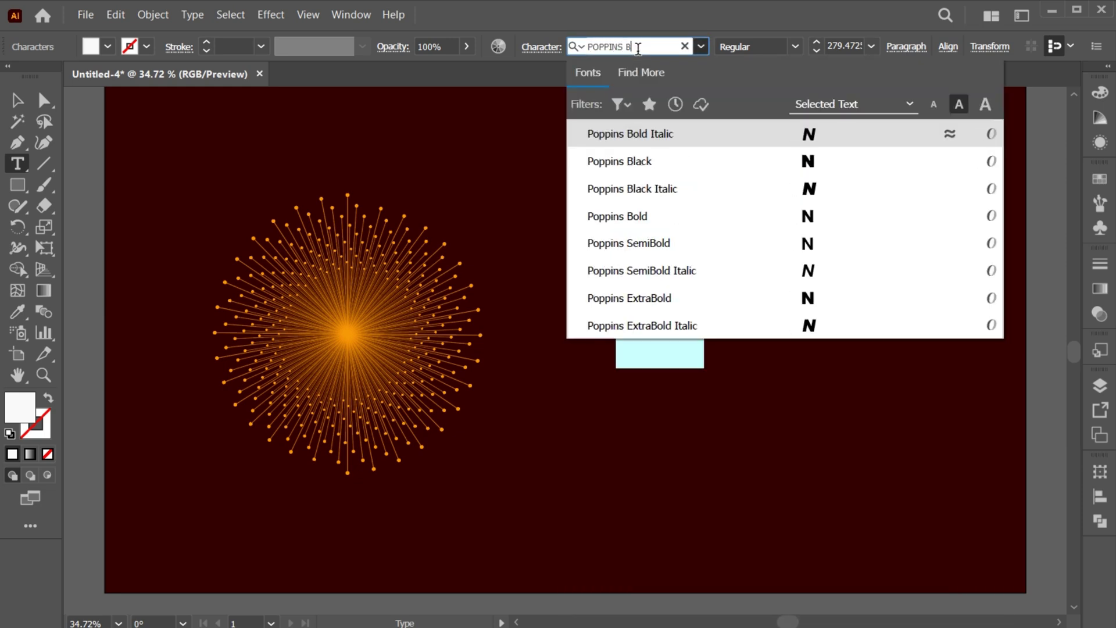
left_click(662, 218)
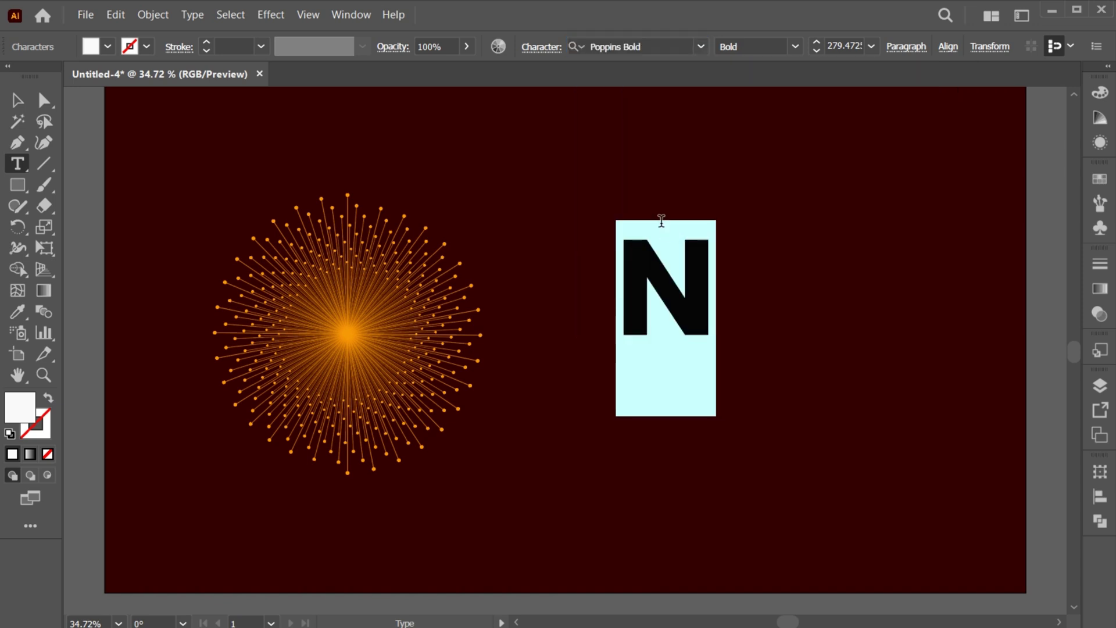
key("Escape")
left_click_drag(723, 317, 748, 367)
left_click_drag(695, 302, 760, 349)
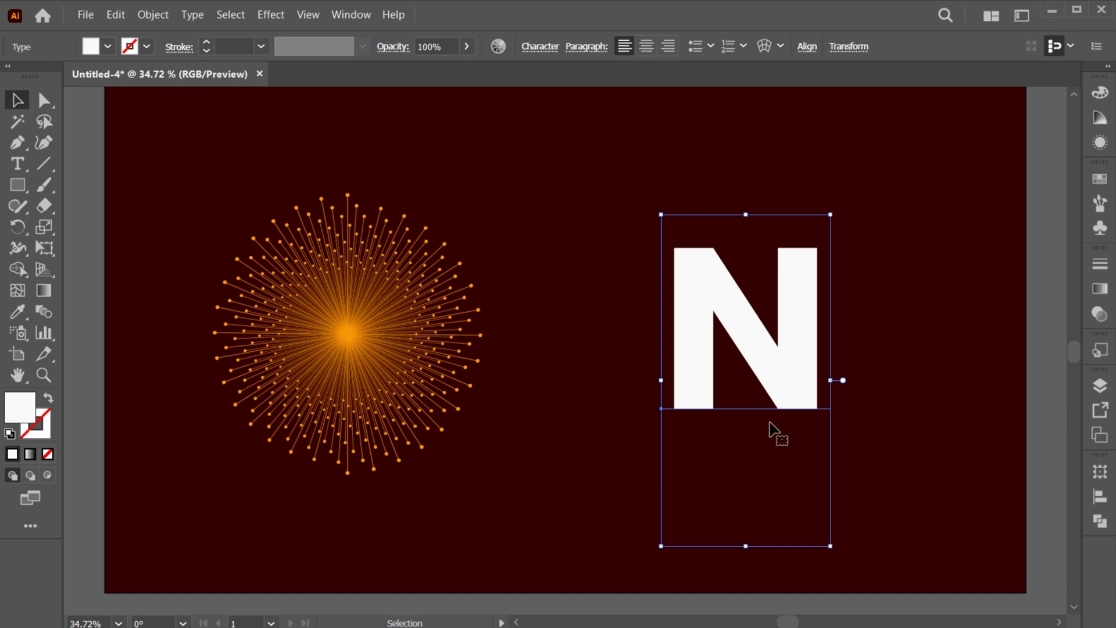
left_click_drag(832, 384, 878, 411)
Step: Convert the N to outlines and place an enlarged starburst copy over it
right_click(662, 187)
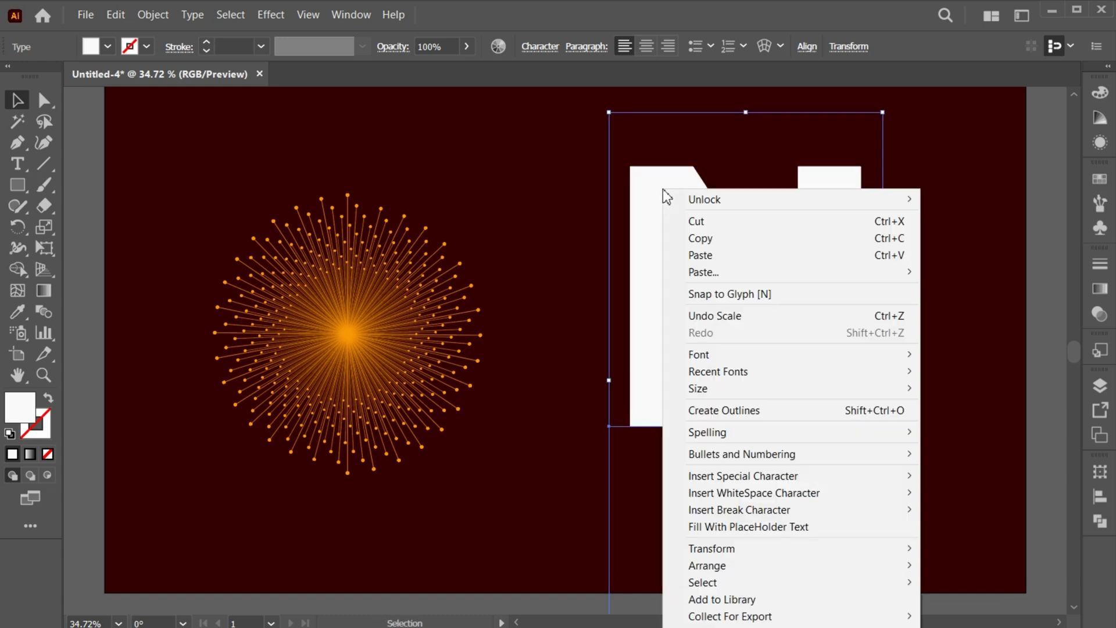
left_click(706, 410)
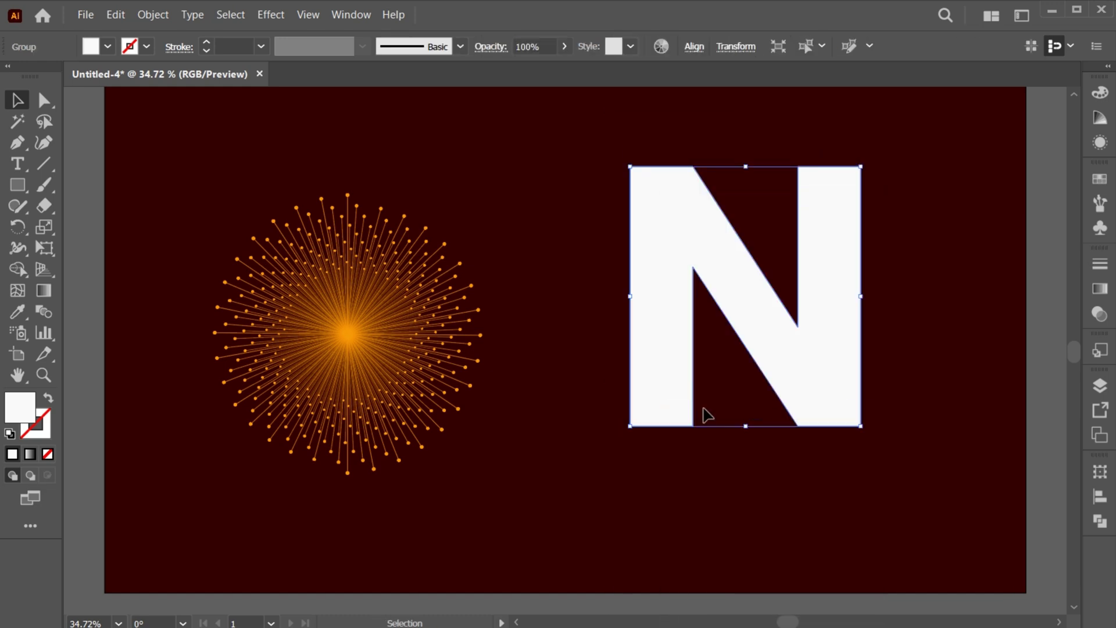
left_click_drag(714, 328, 675, 281)
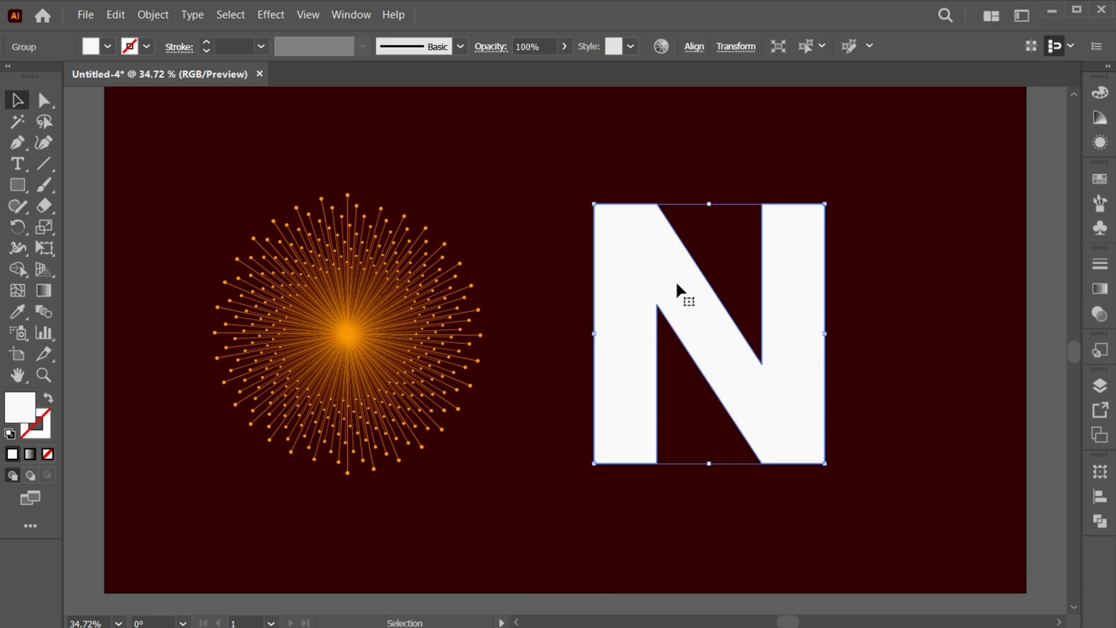
left_click(436, 360)
left_click_drag(436, 361, 756, 356)
left_click(696, 453)
left_click_drag(695, 465, 704, 488)
Step: Select the N and starburst copy and make a clipping mask
left_click_drag(861, 151, 662, 324)
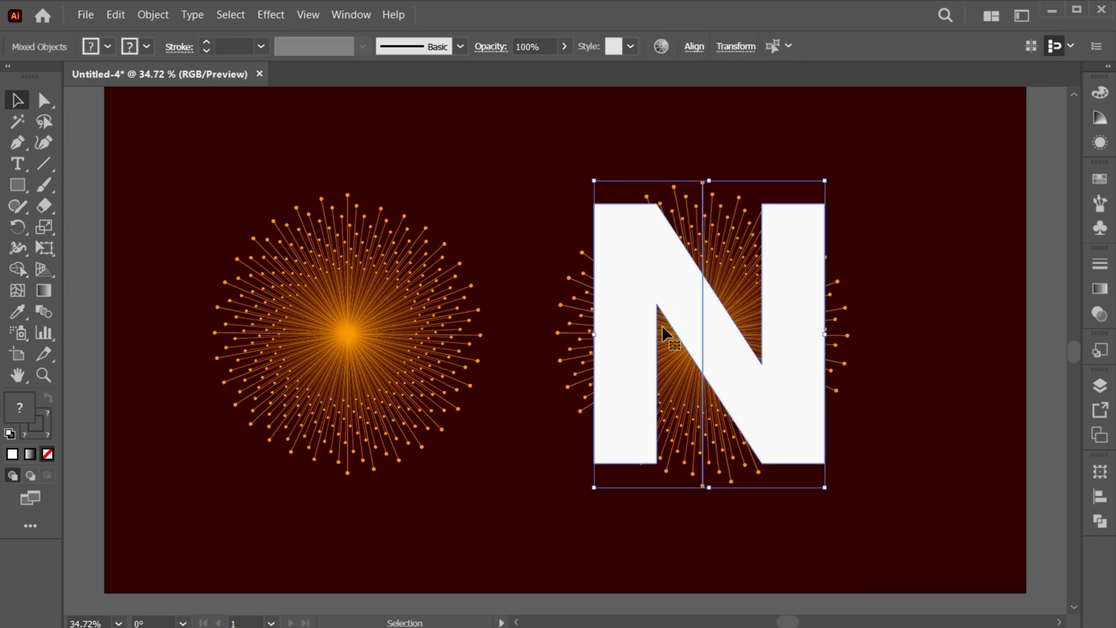
left_click(152, 15)
mouse_move(232, 605)
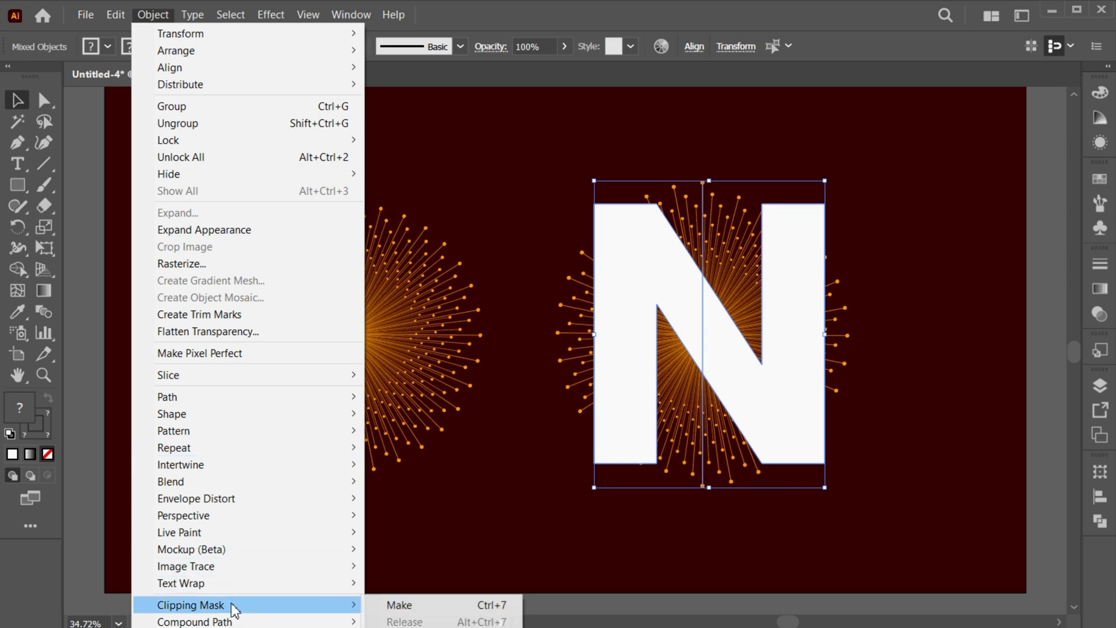
left_click(401, 605)
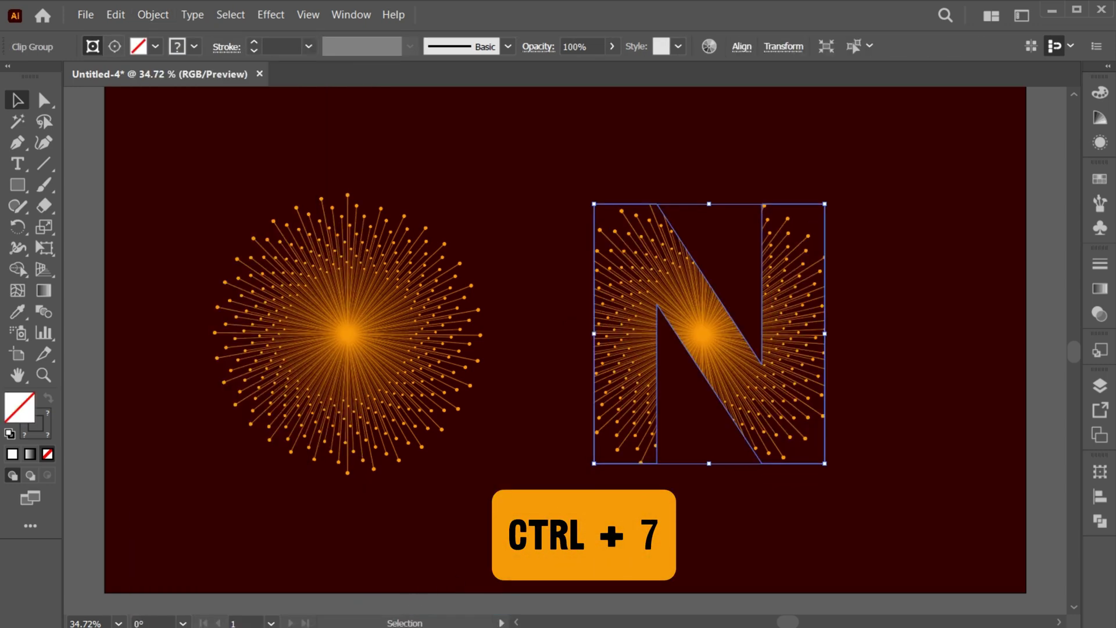
Step: Lengthen the clipped starburst's base line so rays reach the N's edges, then move the N up-right
left_click(563, 546)
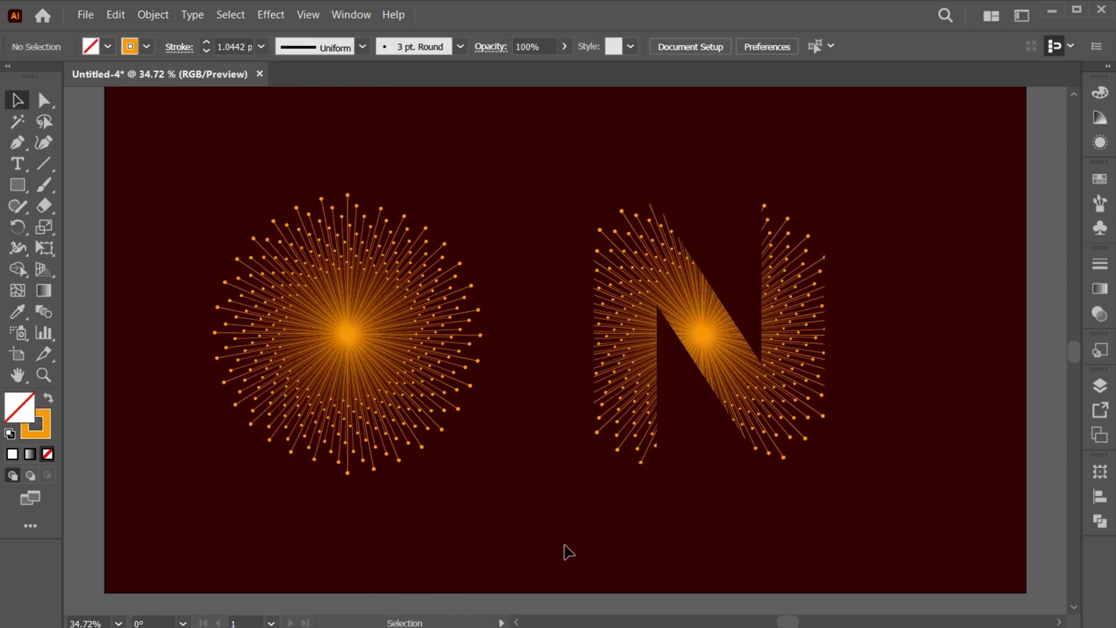
double_click(698, 349)
left_click(703, 361)
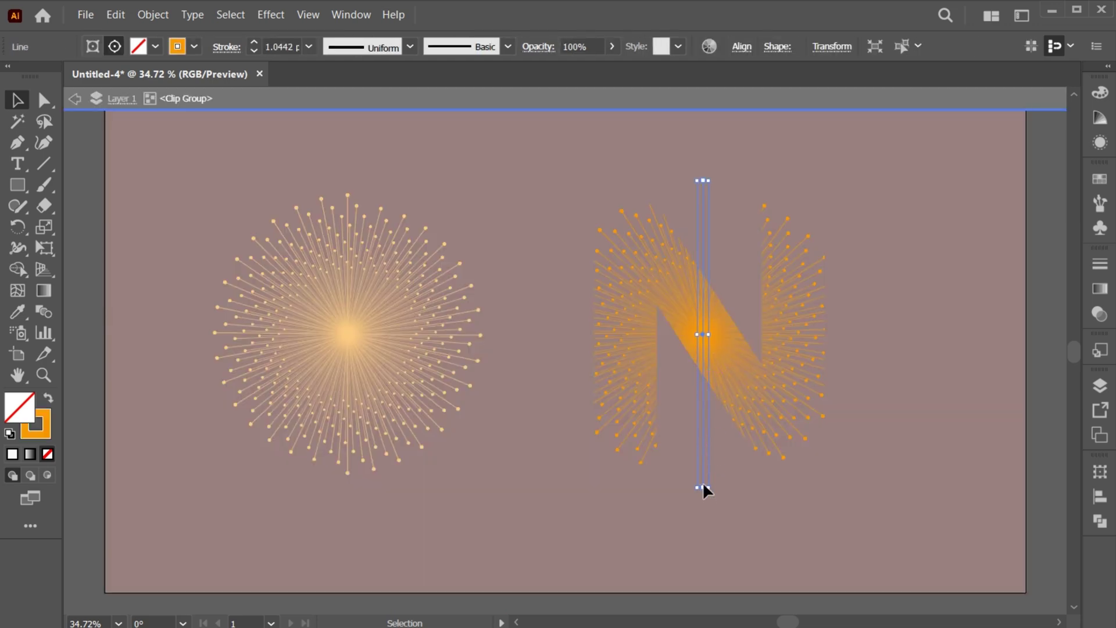
left_click_drag(703, 487, 703, 518)
left_click(703, 539)
double_click(708, 546)
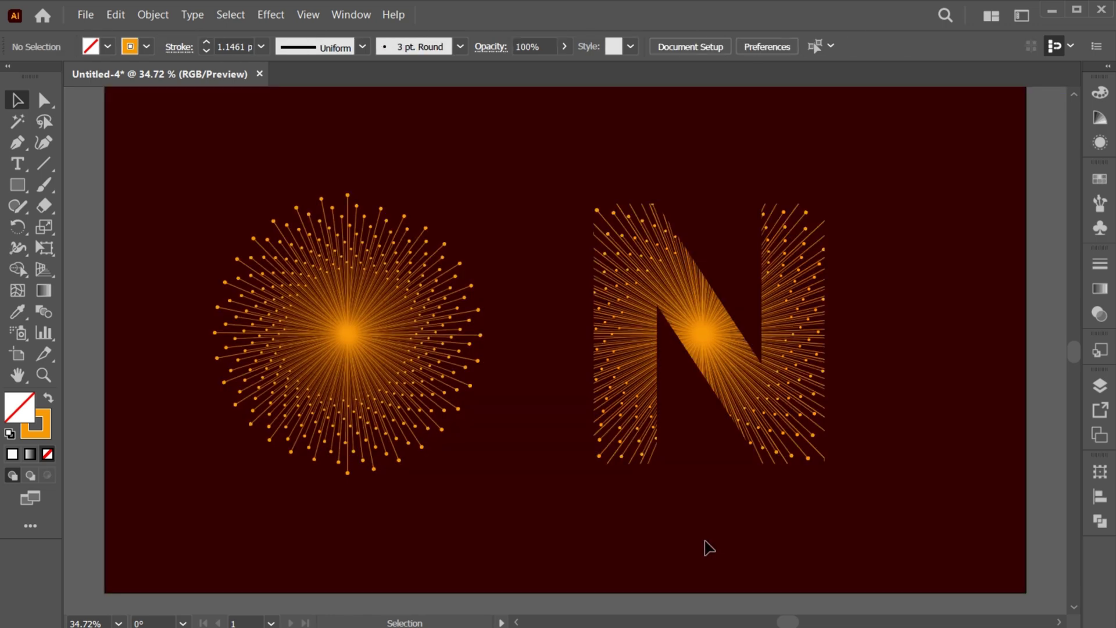
left_click_drag(591, 362, 751, 318)
left_click(666, 384)
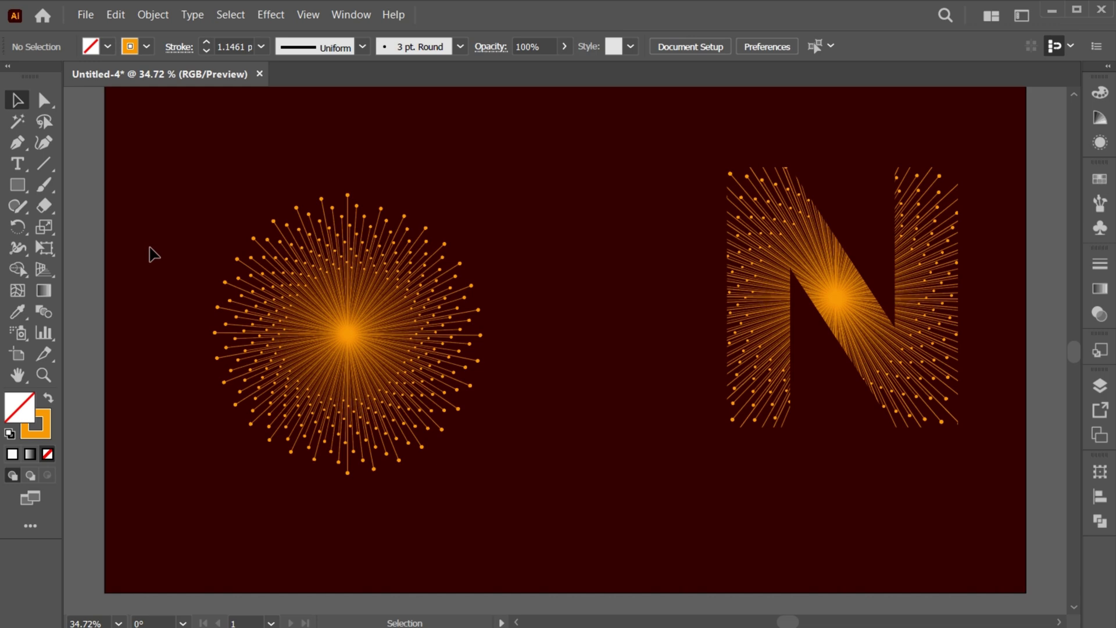
Step: Type a letter O, enlarge it and fill it white (ffffff)
left_click(17, 165)
left_click(588, 464)
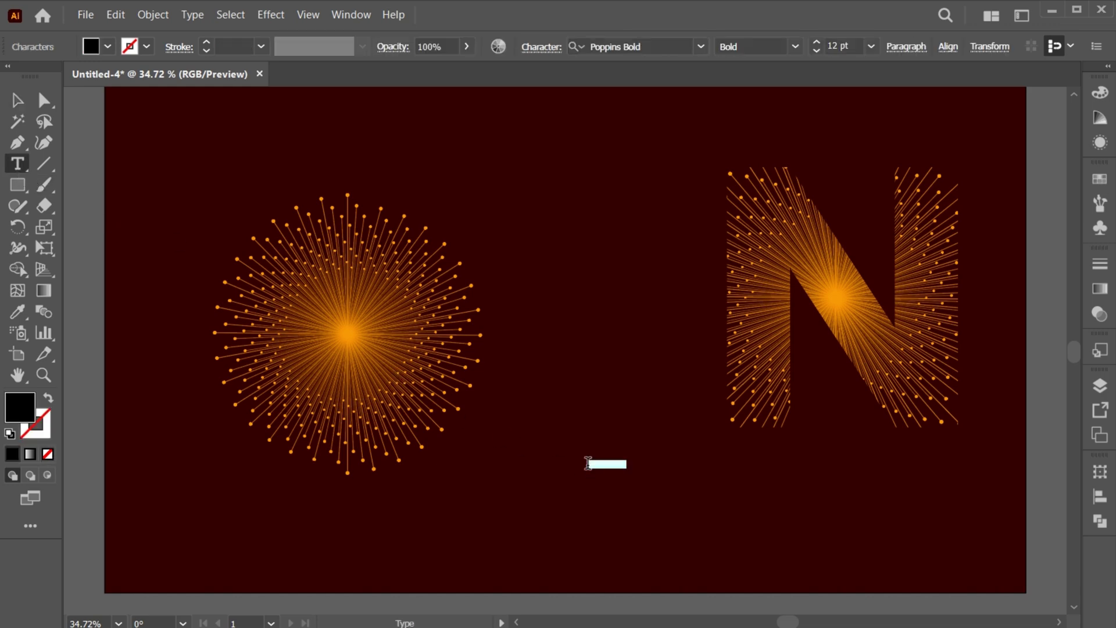
type("O")
key("Escape")
left_click_drag(591, 466, 700, 382)
double_click(14, 415)
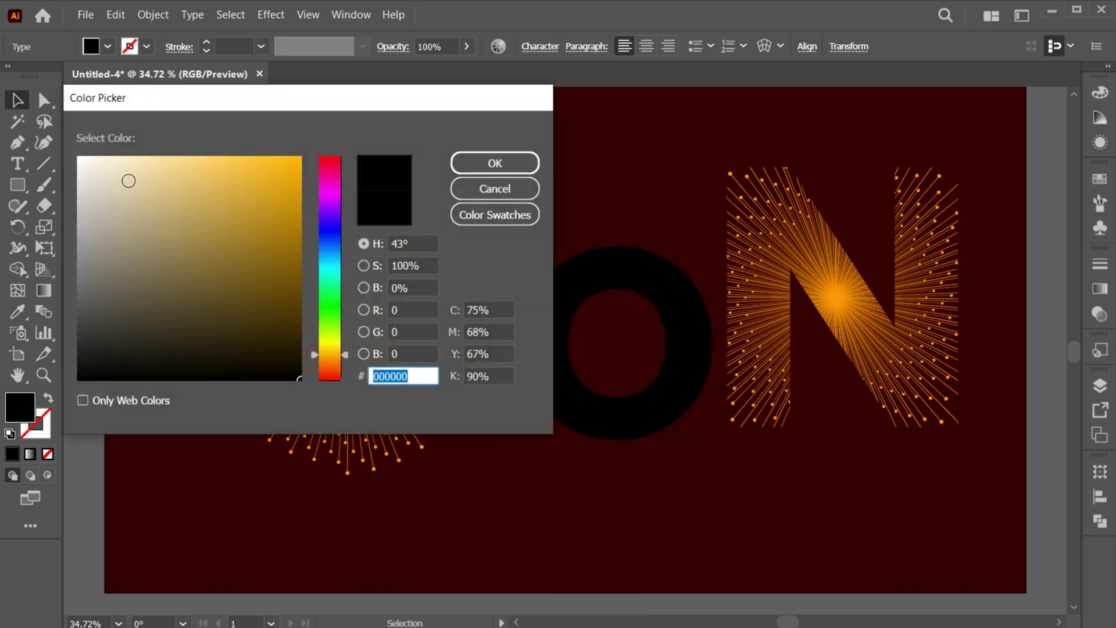
type("ffffff")
left_click(495, 163)
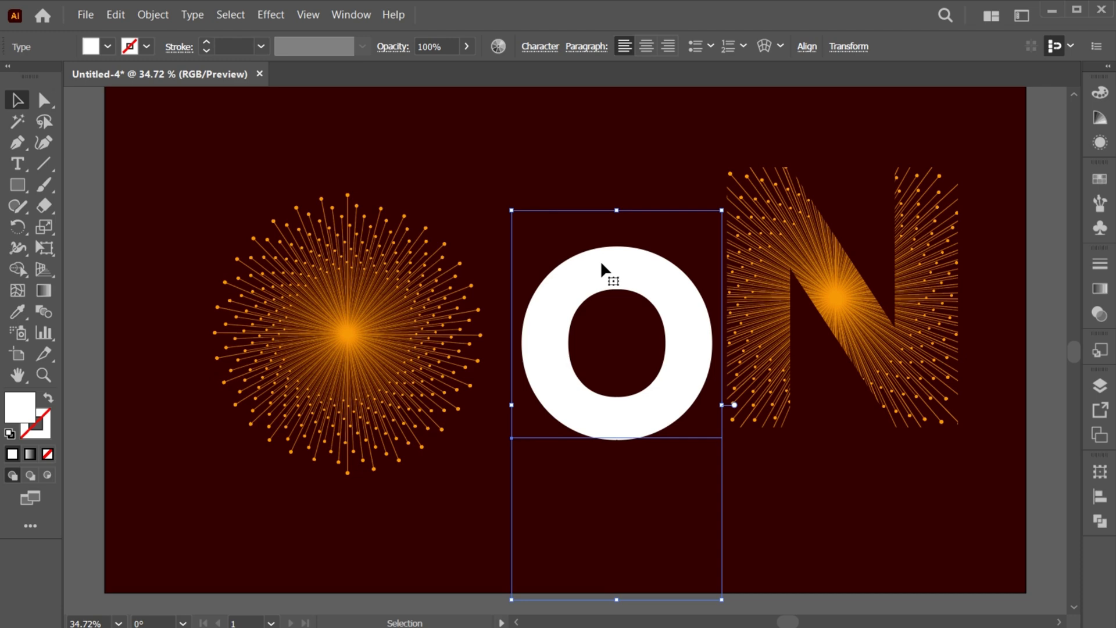
Step: Outline the O, scale it over the left starburst, lengthen the rays and select both
right_click(601, 263)
left_click(689, 483)
left_click_drag(713, 440, 780, 512)
left_click_drag(720, 282, 458, 283)
left_click(381, 324)
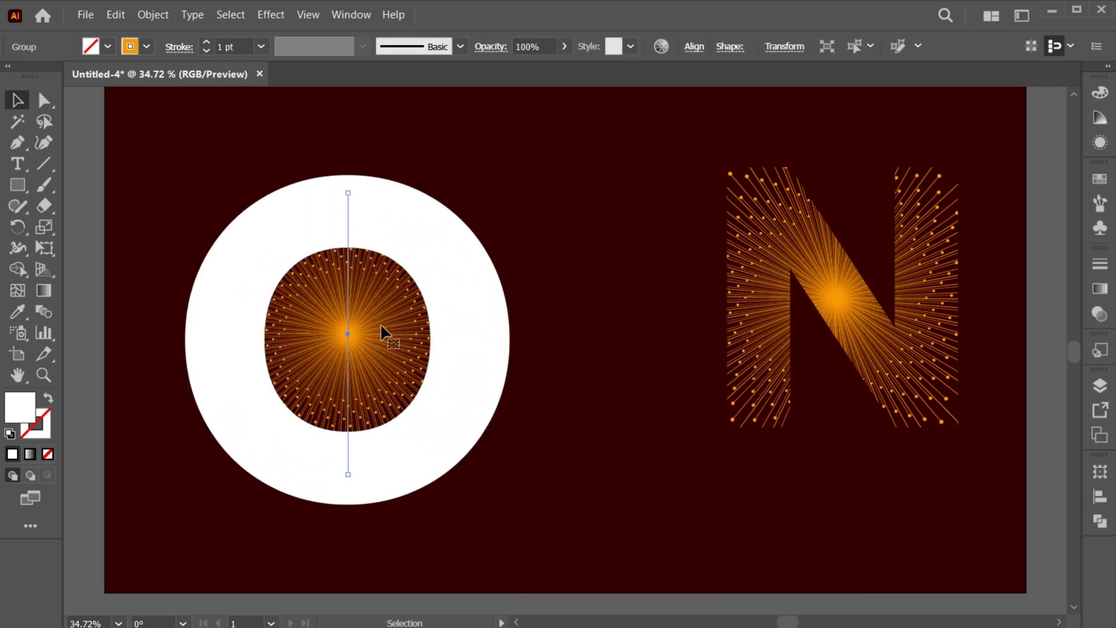
left_click_drag(347, 193, 348, 172)
left_click_drag(457, 176, 317, 271)
right_click(313, 205)
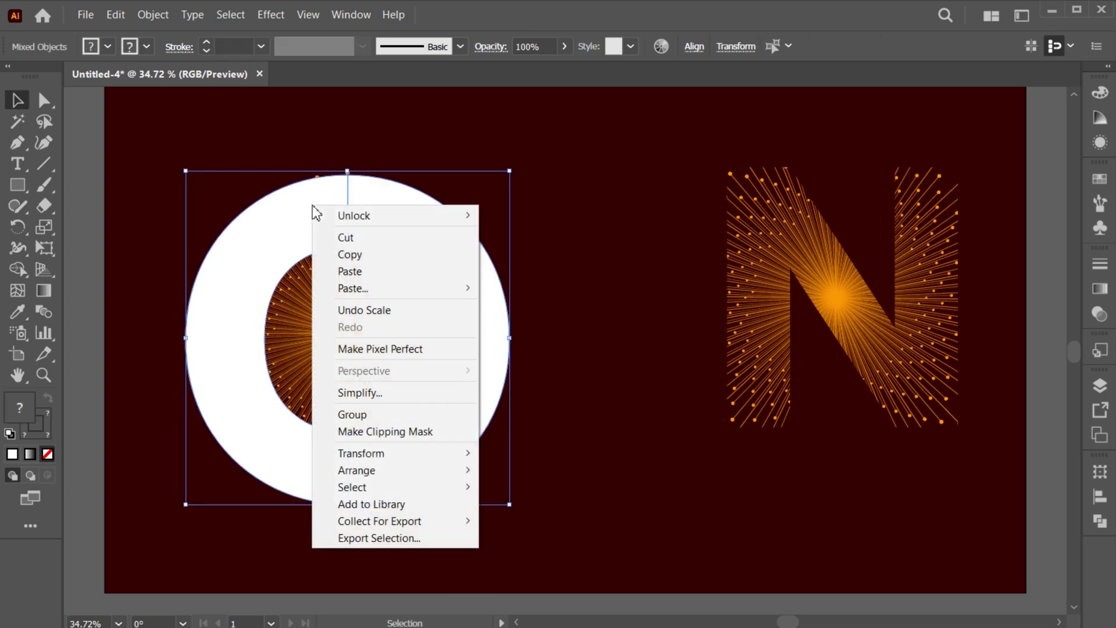
Step: Clip the starburst inside the O, then enlarge the N and place it beside the O
left_click(454, 440)
left_click(452, 569)
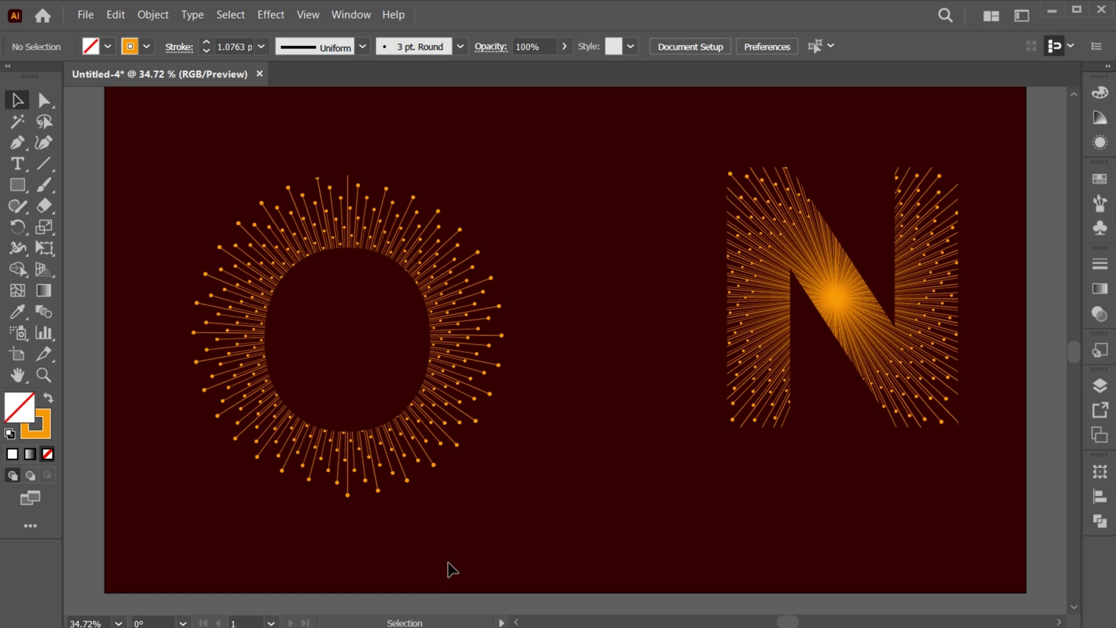
left_click_drag(769, 344, 738, 401)
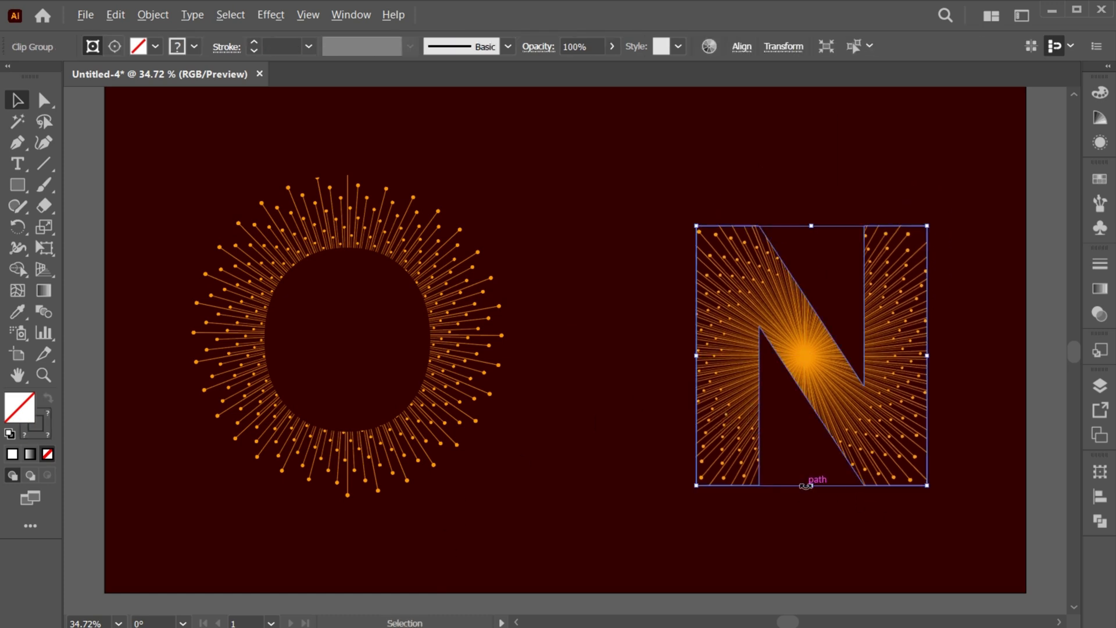
left_click_drag(814, 485, 821, 584)
left_click_drag(879, 455, 809, 455)
Step: Marquee-select both the O and N letter groups together
left_click(657, 557)
left_click_drag(313, 154, 660, 278)
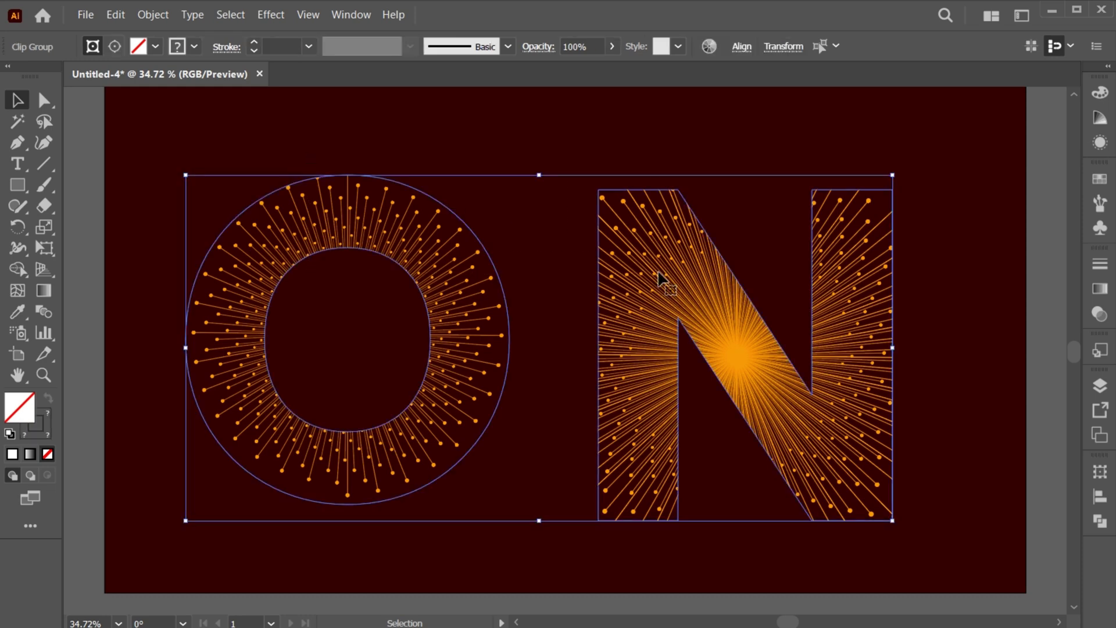
left_click(115, 14)
Step: Use Recolor Artwork to shift both letters' orange starbursts to golden yellow, then deselect
mouse_move(282, 305)
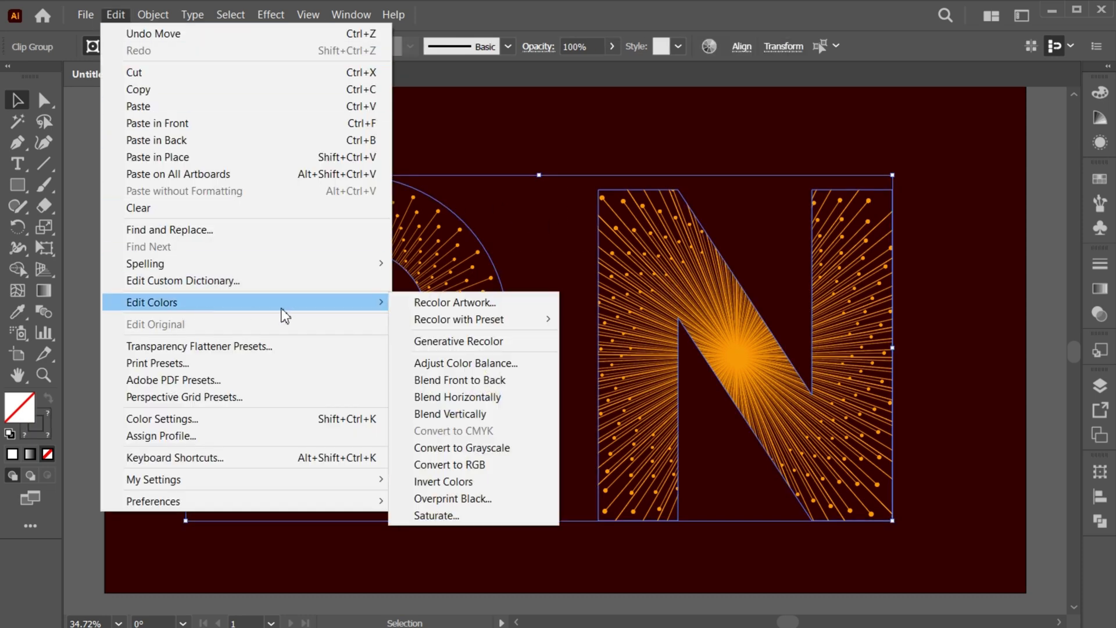
left_click(468, 302)
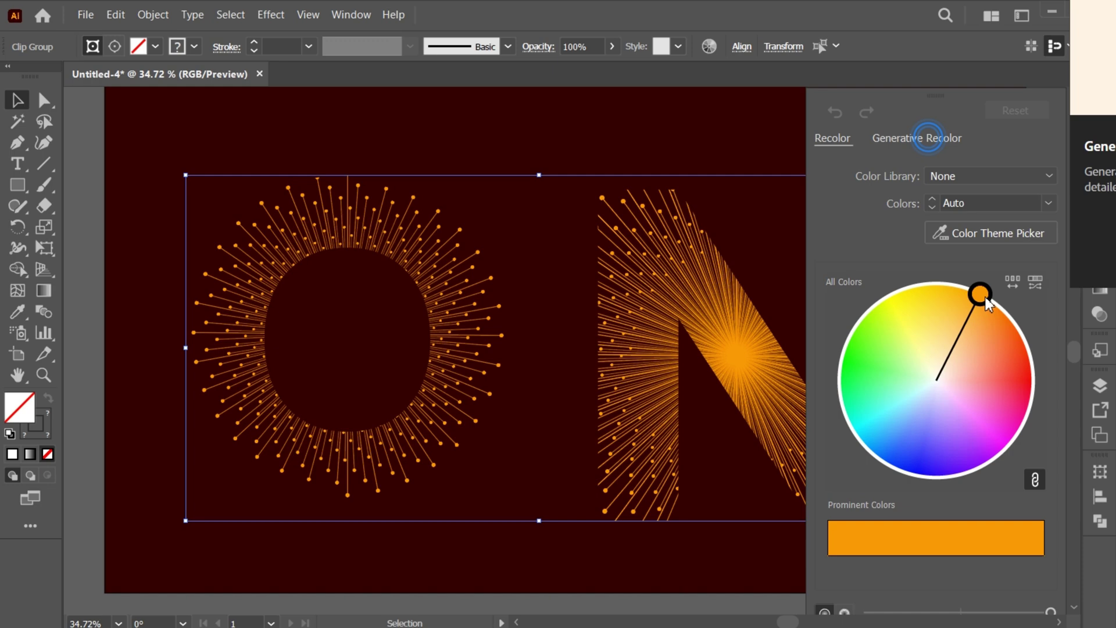
left_click_drag(986, 305, 947, 283)
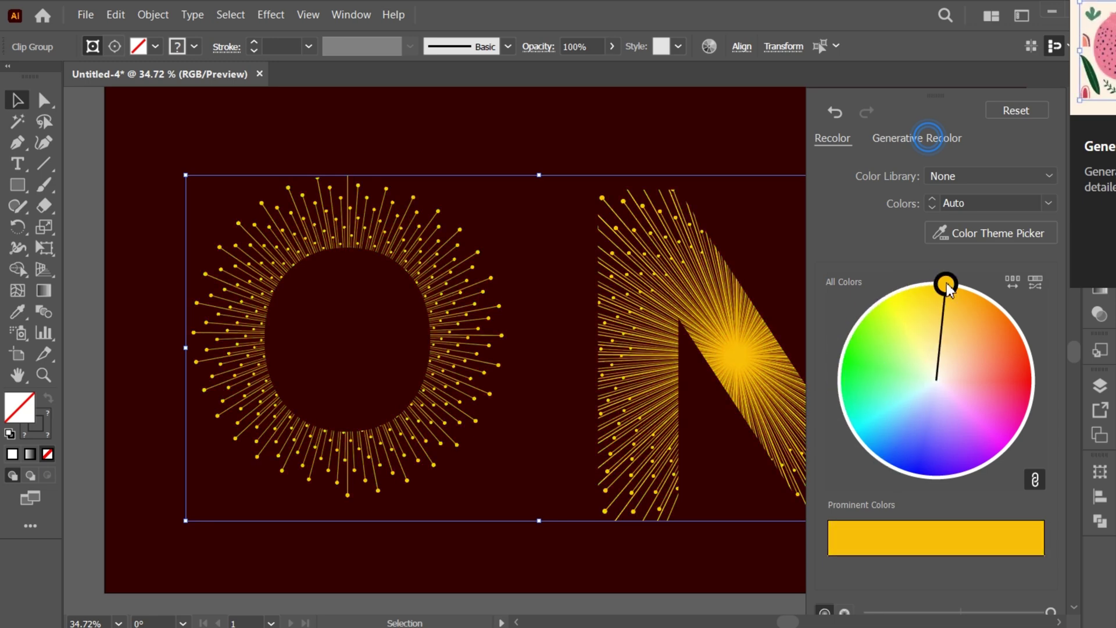
left_click(782, 554)
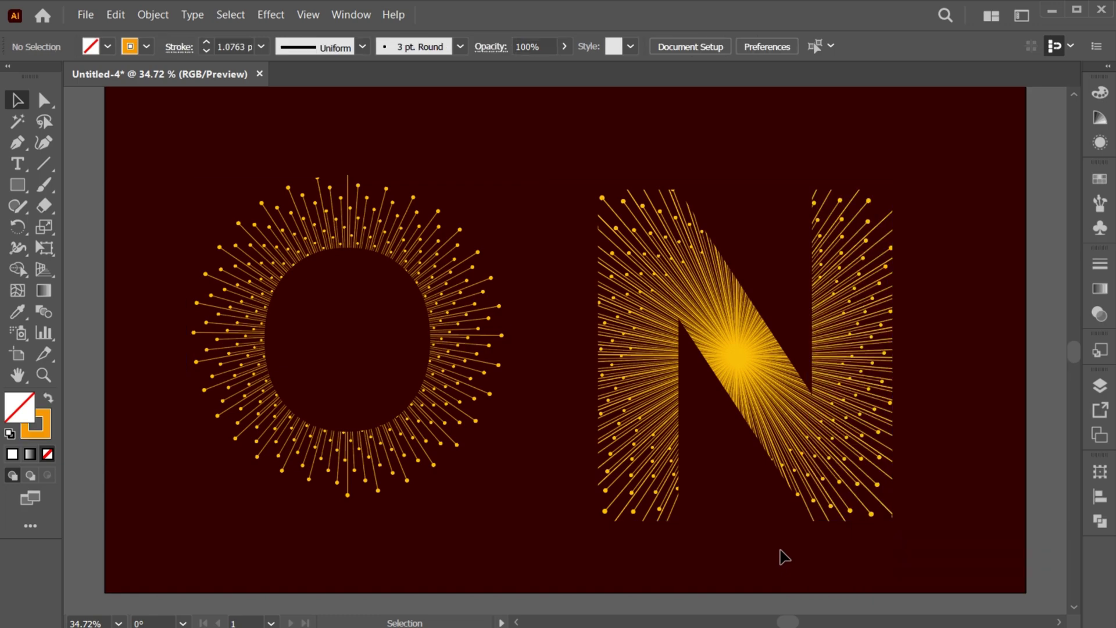